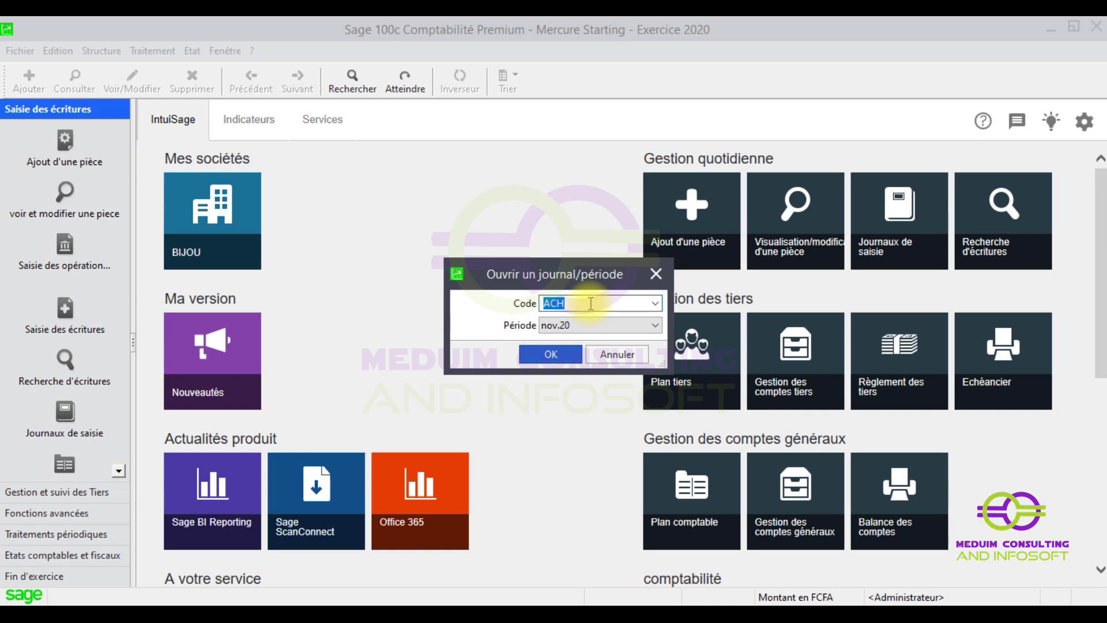
Open the ACH purchase journal for the period nov.20 and shift its window so the whole entry form shows.
left_click(655, 327)
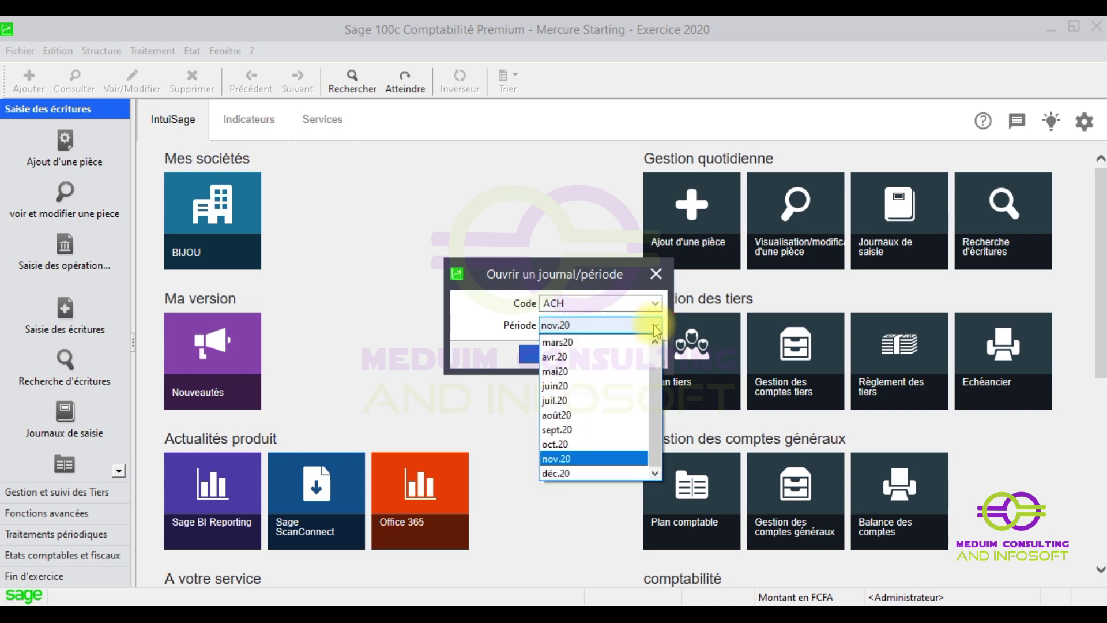
left_click(574, 459)
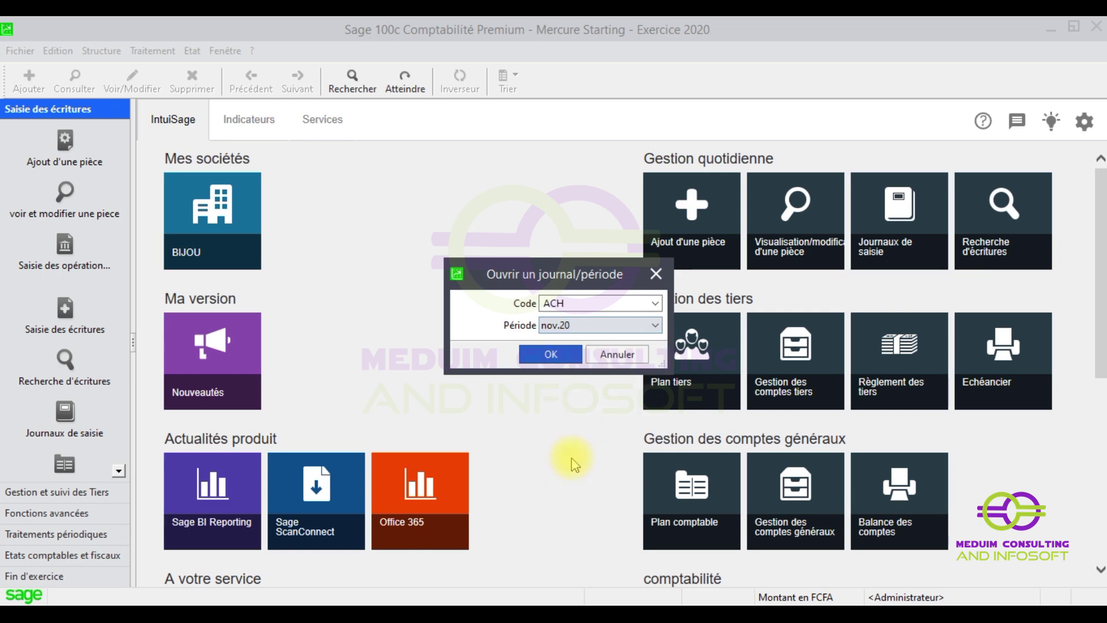
left_click(550, 356)
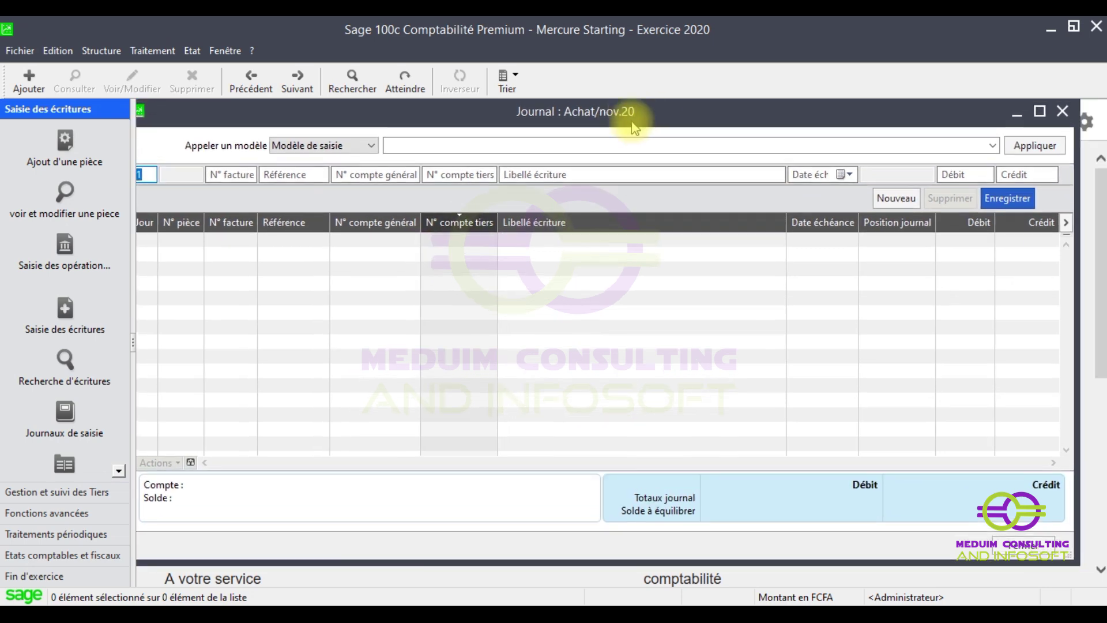
left_click_drag(629, 113, 642, 116)
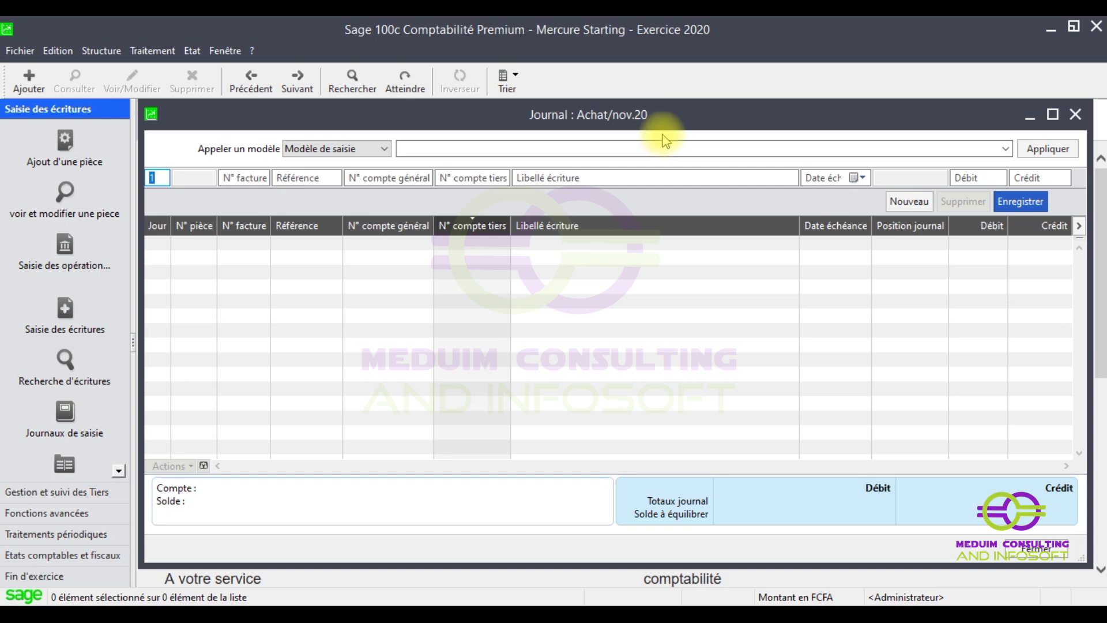
Maximize the journal window and start the entry line with day 6 and invoice number FA 1425.
type("6")
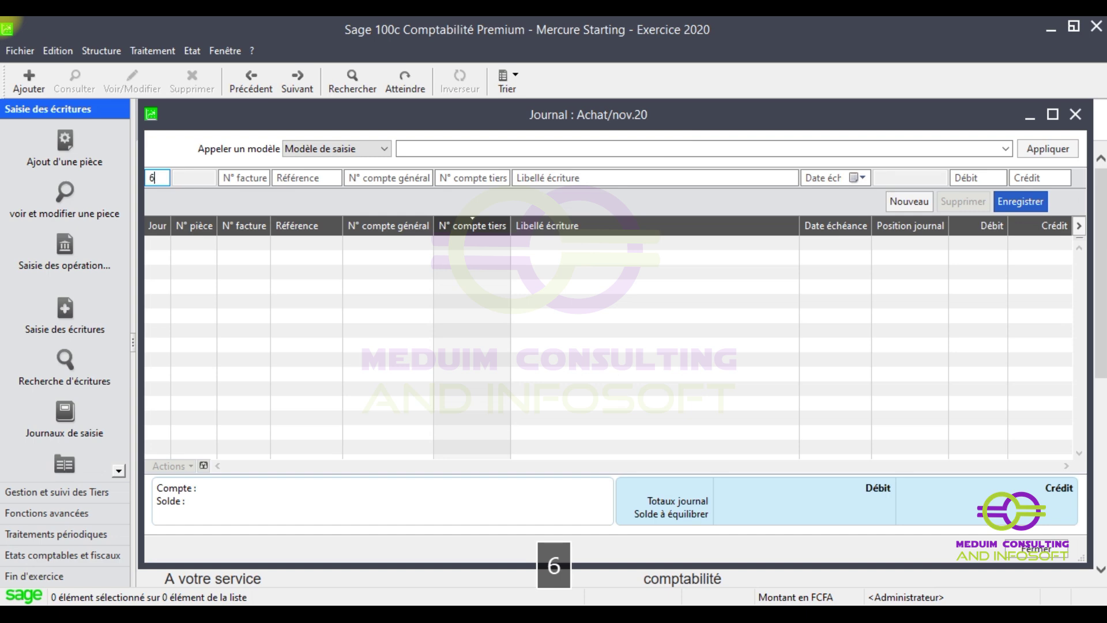
left_click(1052, 114)
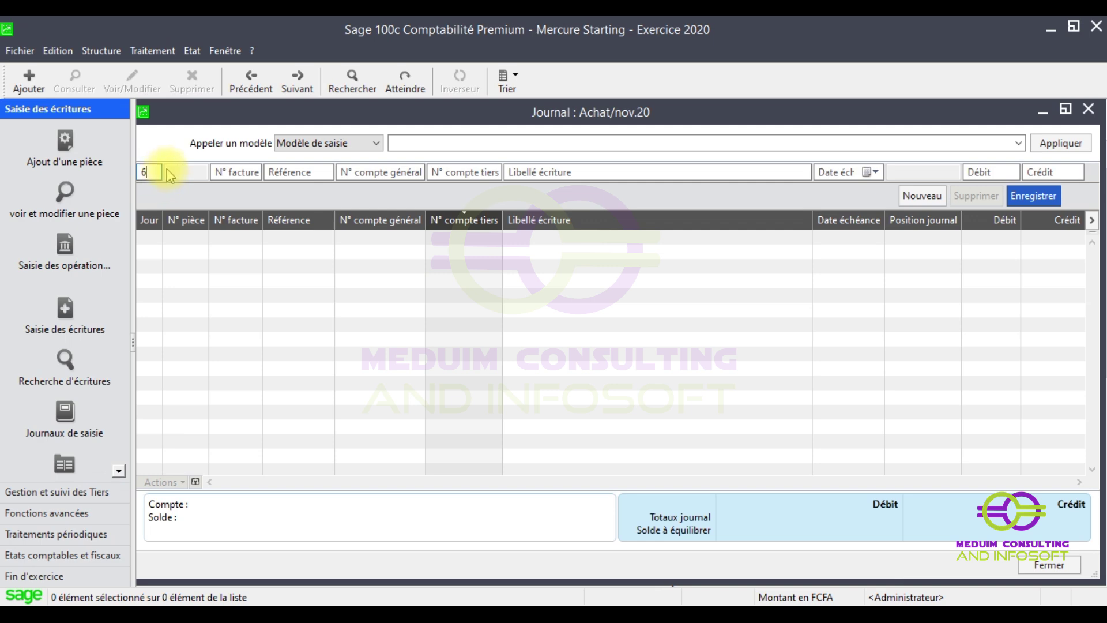
key("Tab")
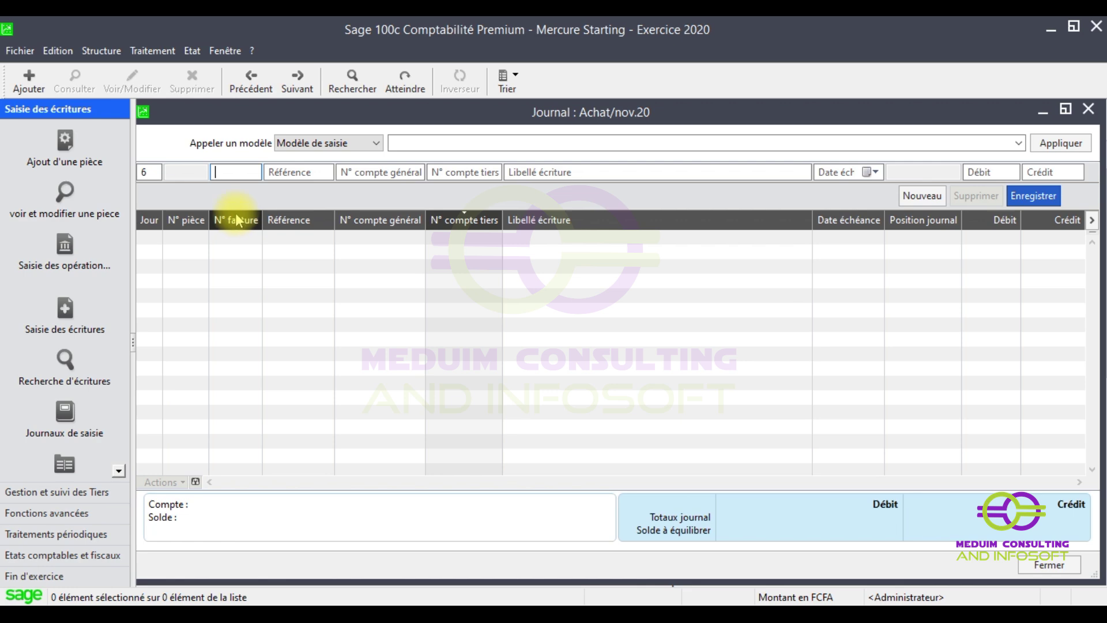
type("FA")
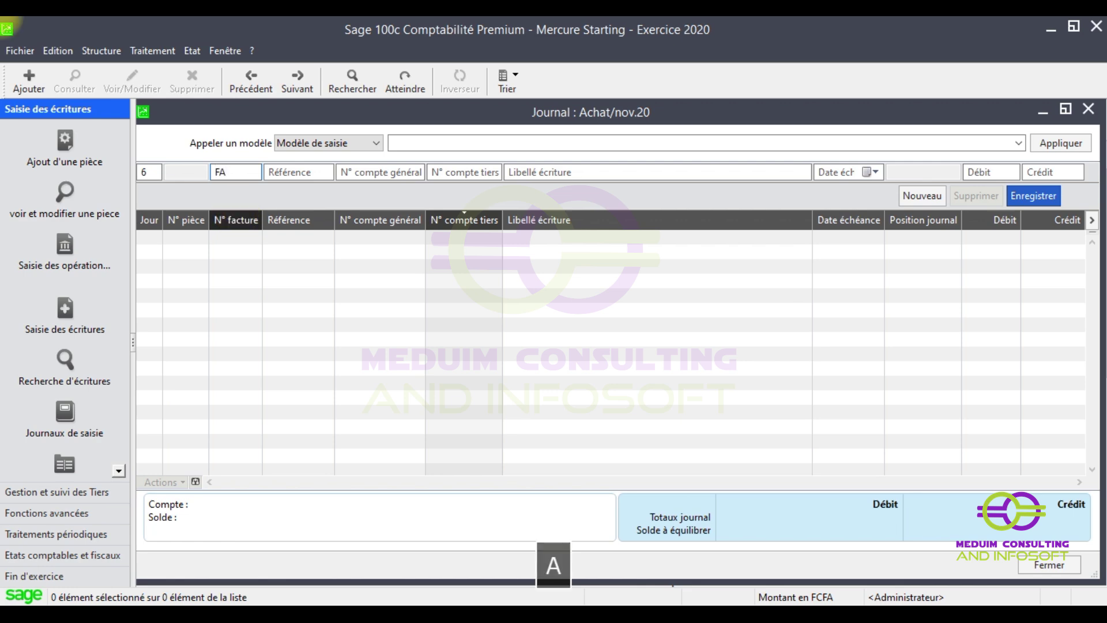
type(" 1425")
key("Tab")
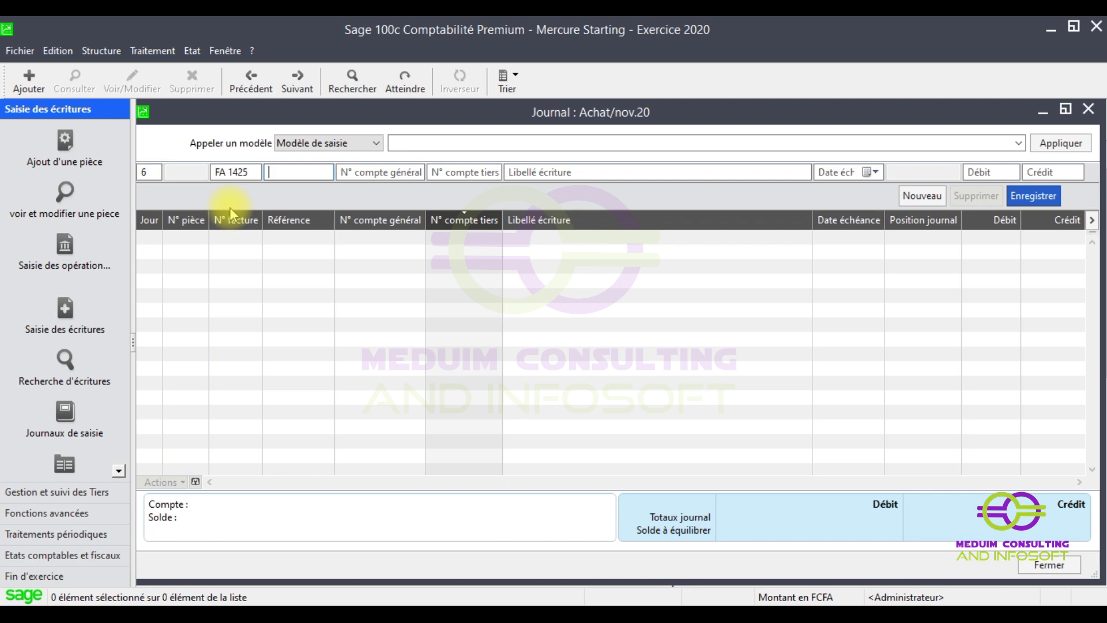
Set the entry line's reference to FARSUD and its general account to 6011.
type("FAR")
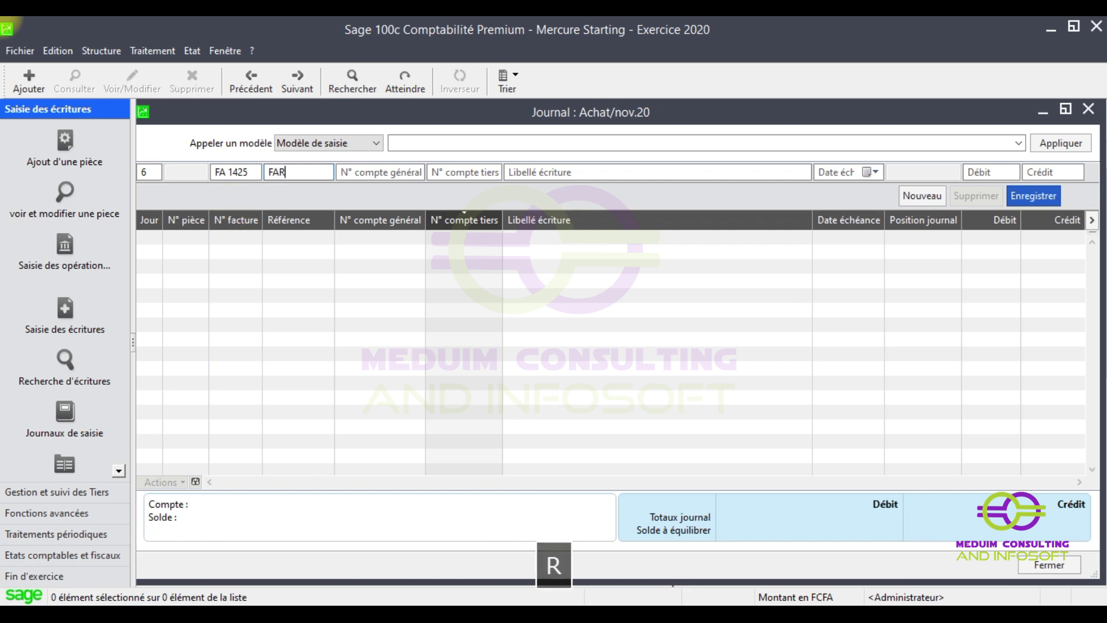
type("SUD")
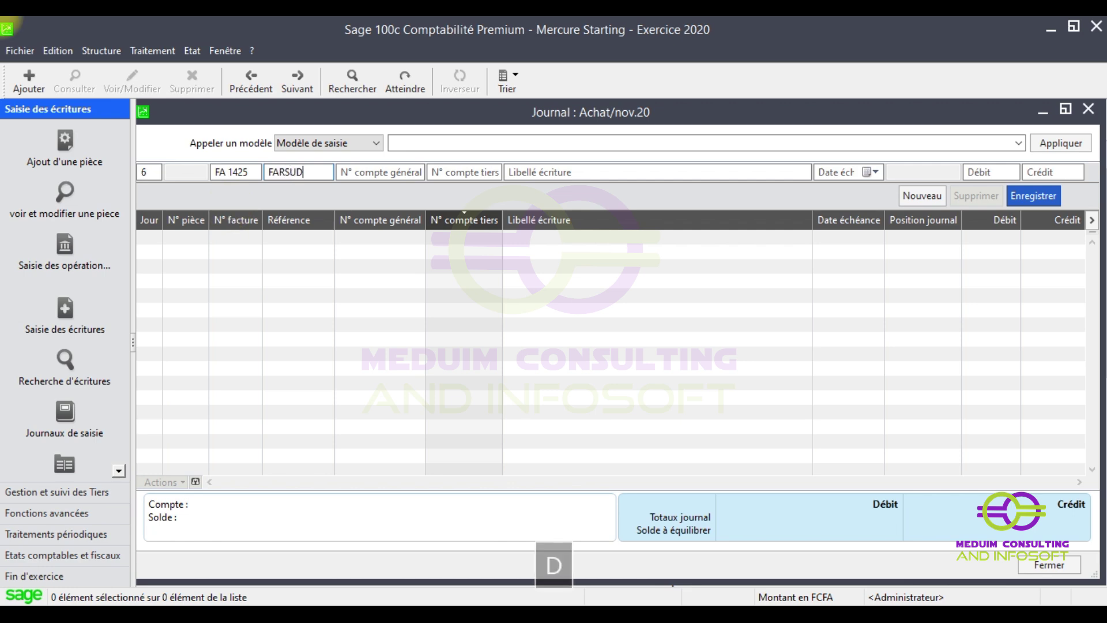
key("Tab")
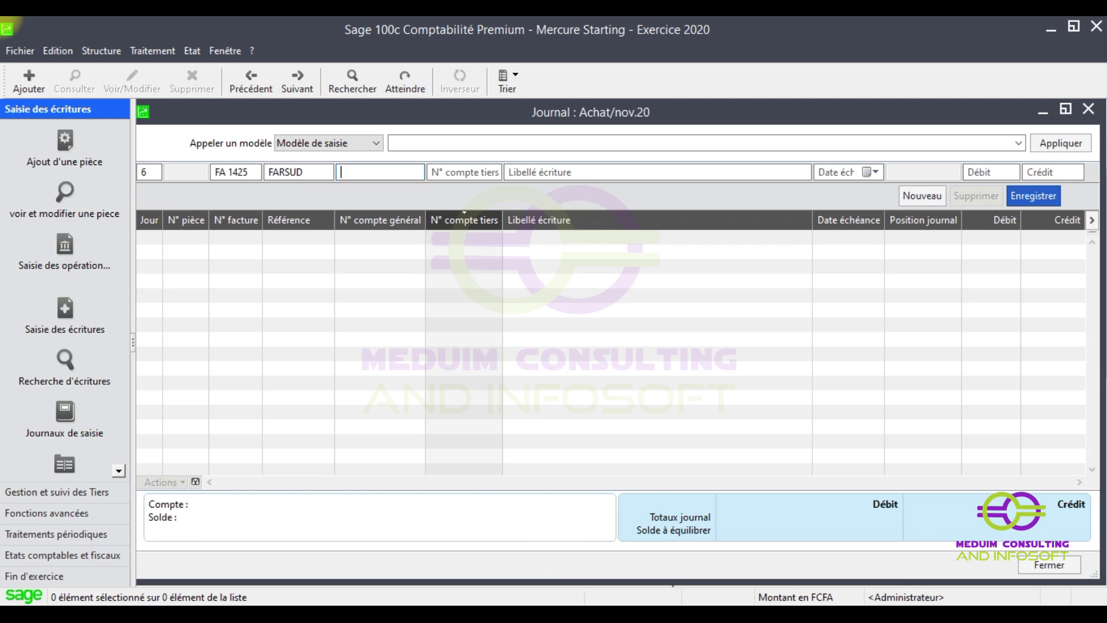
type("6011")
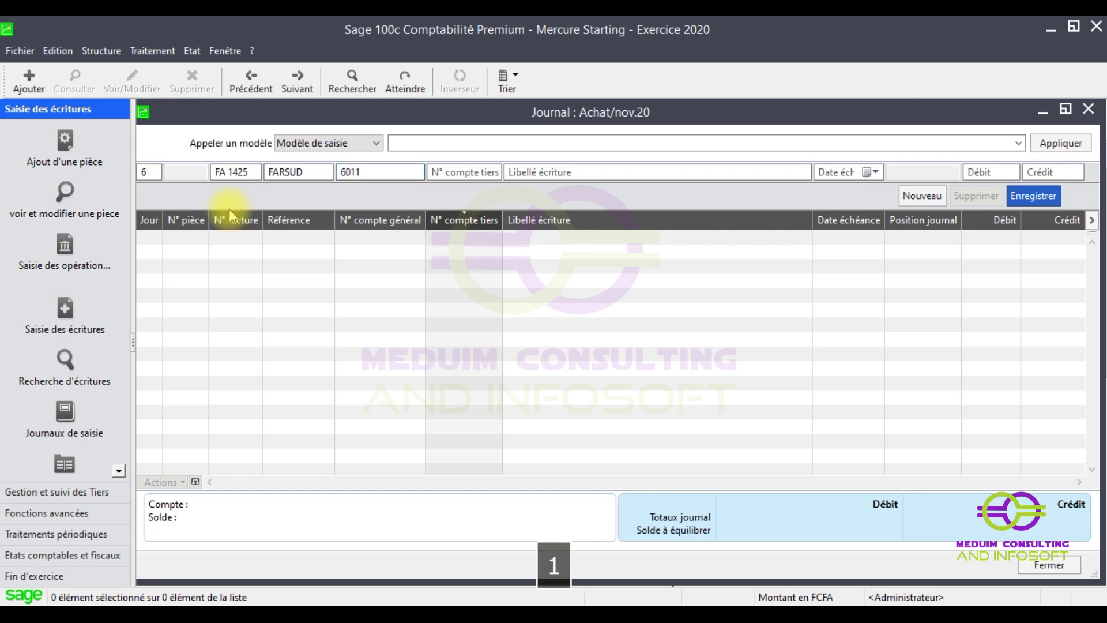
key("Tab")
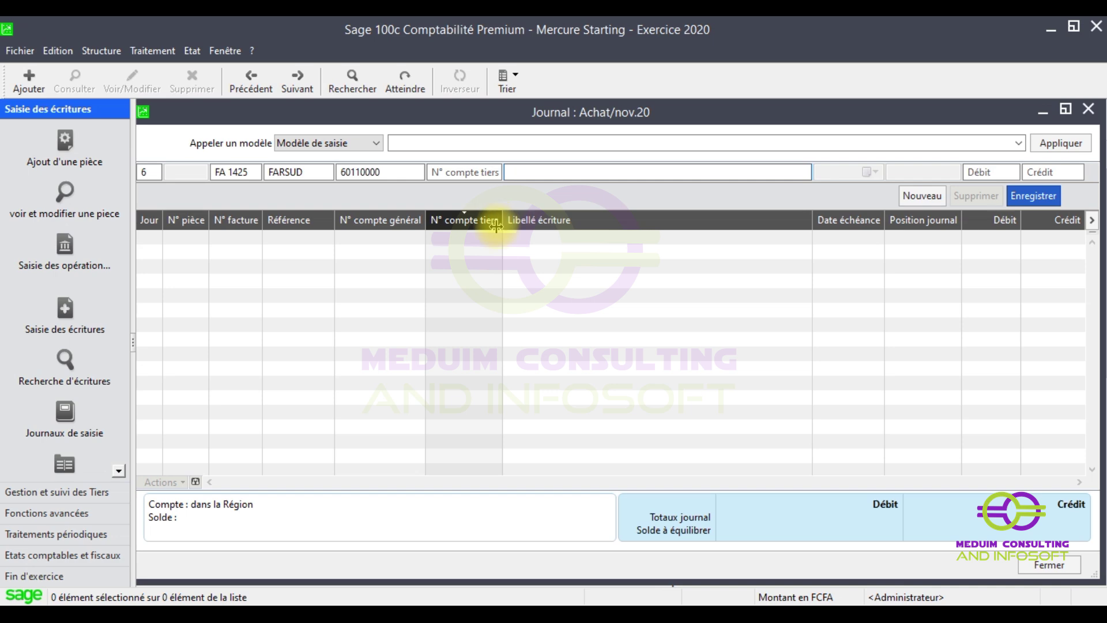
Give the entry line the description 10 ASPIRATEURS and a debit of 1000000.
type("10 ")
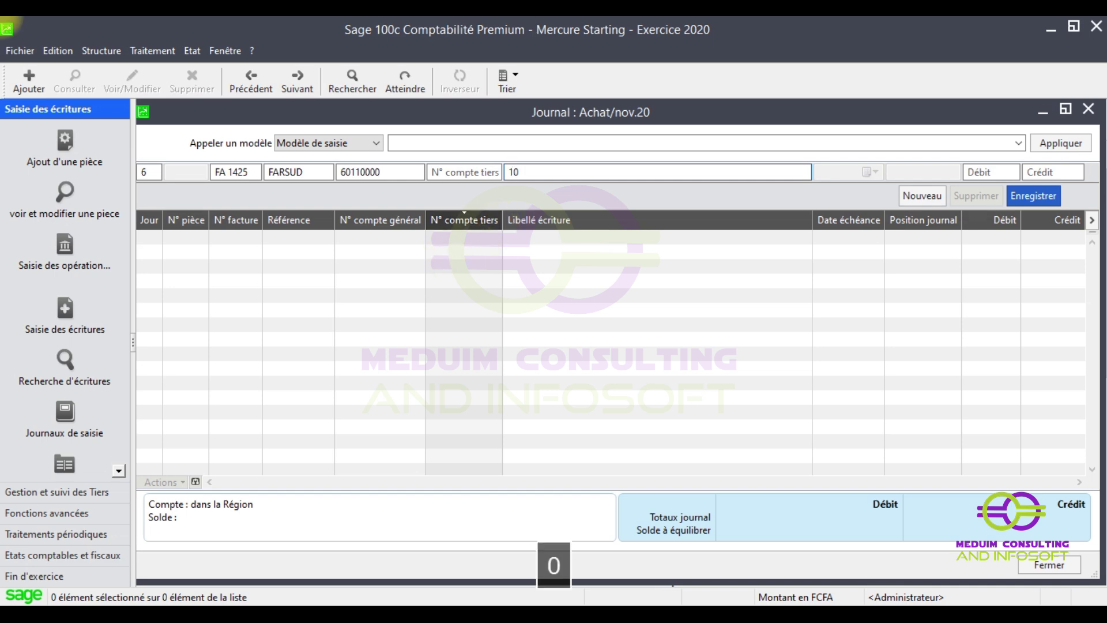
type("ASPIRATEURS")
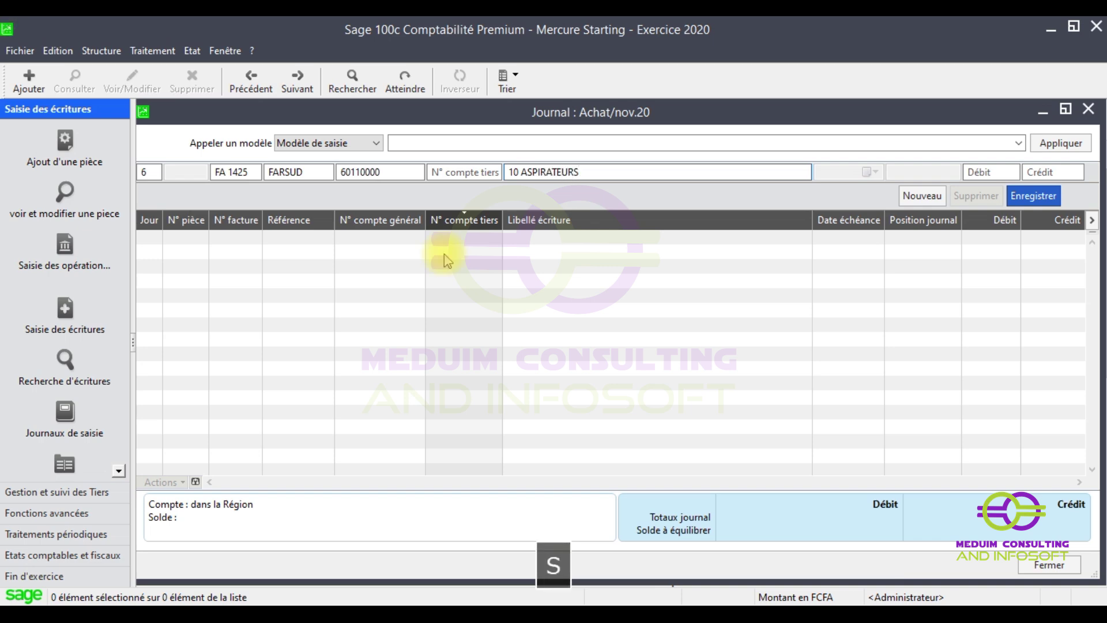
key("Tab")
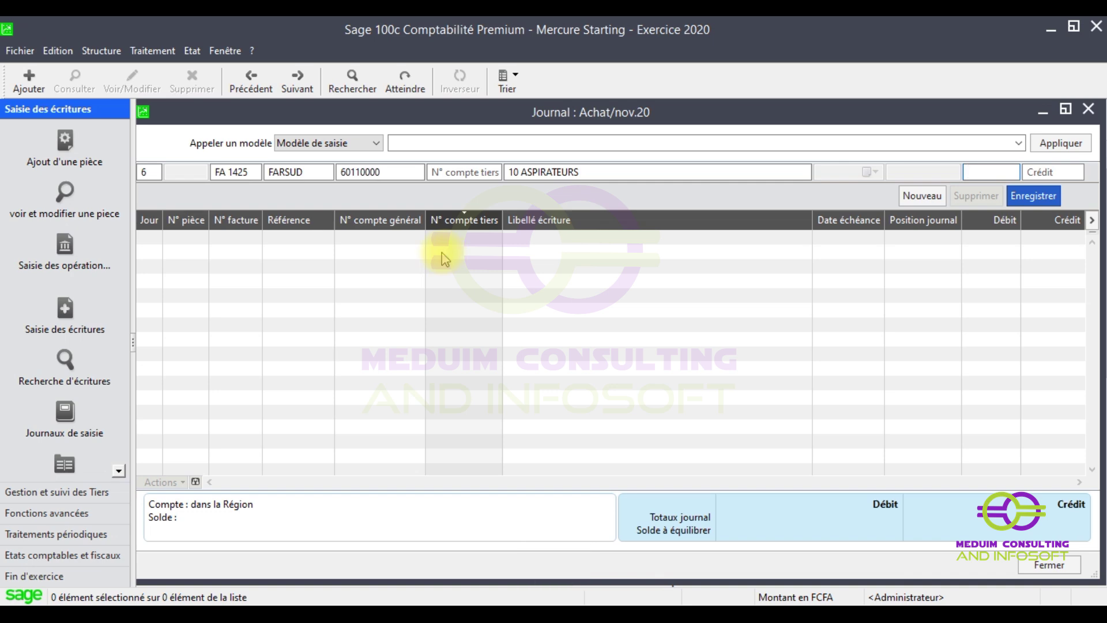
type("100000")
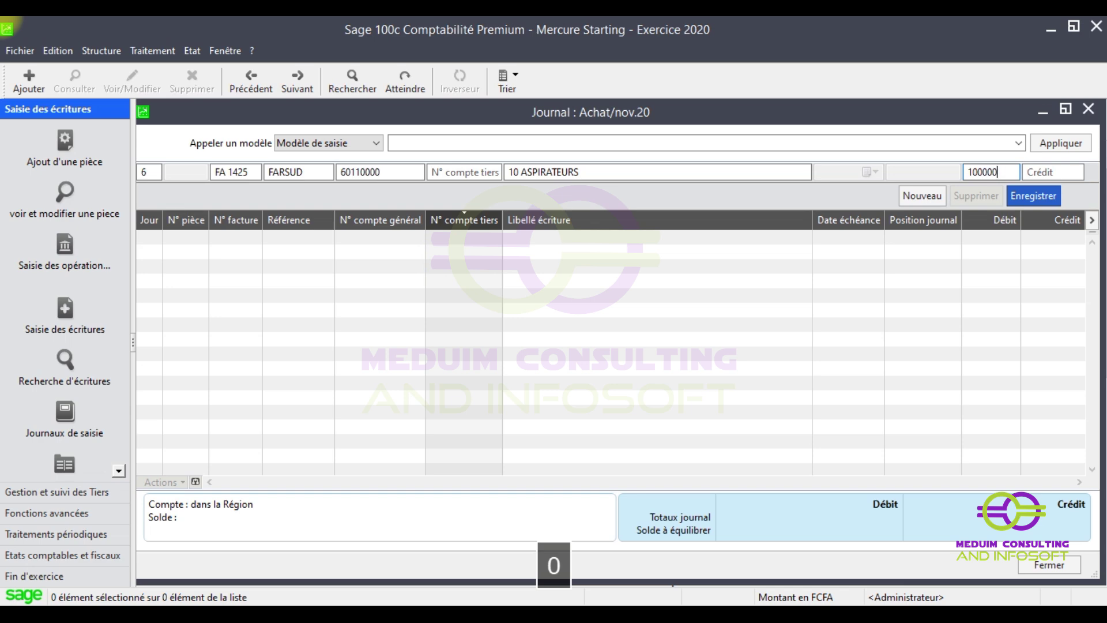
type("0")
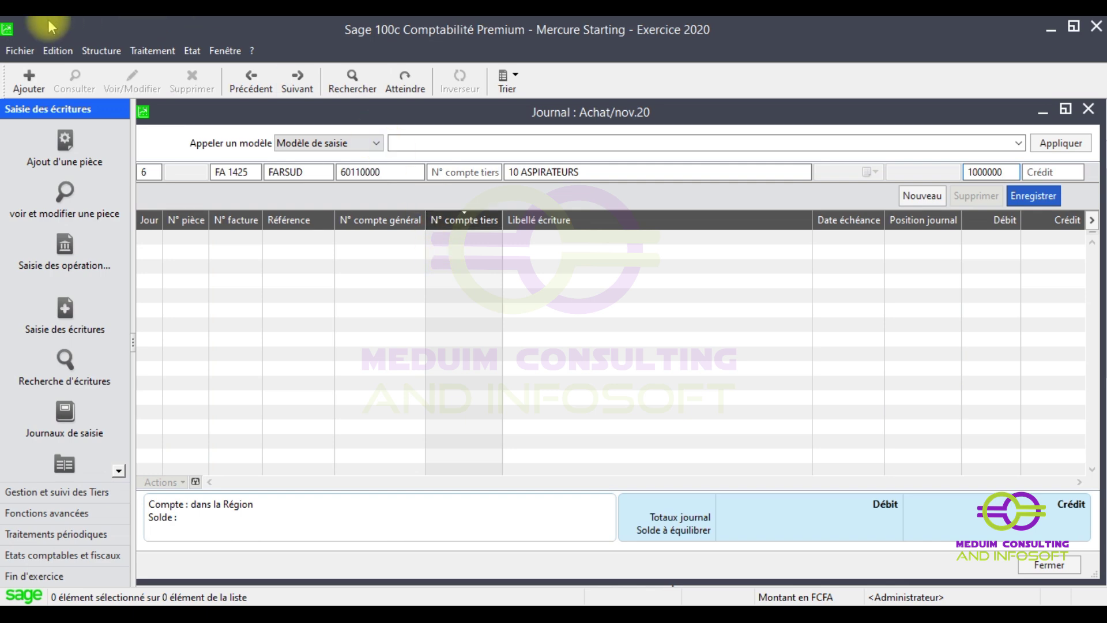
Review the settings of the ACH journal code, including its numbering mode, and return to the purchase journal.
left_click(104, 52)
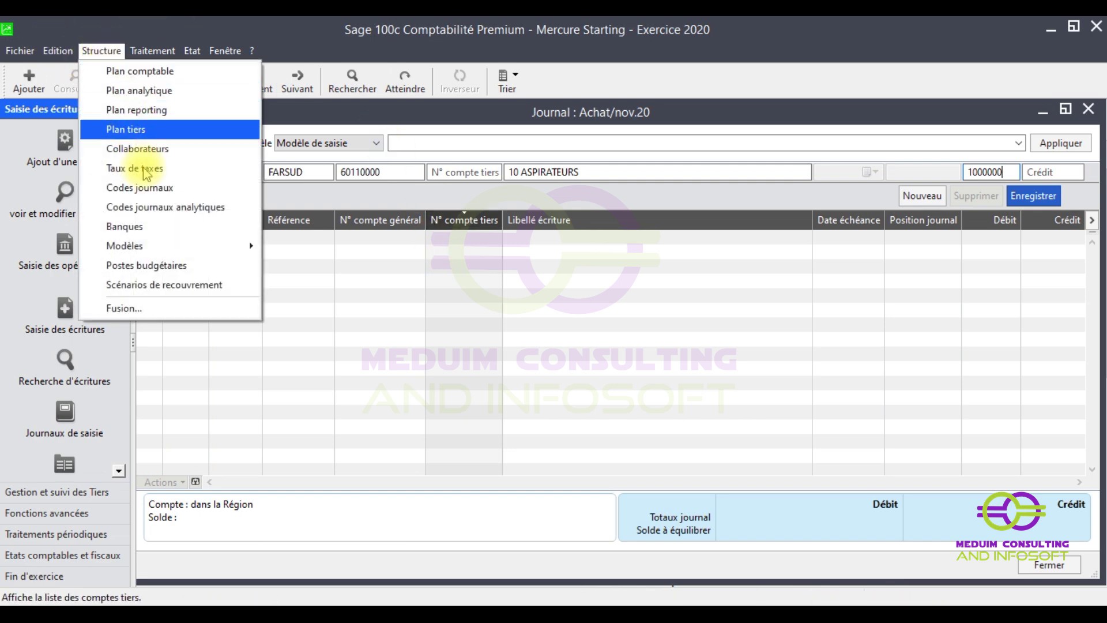
left_click(149, 193)
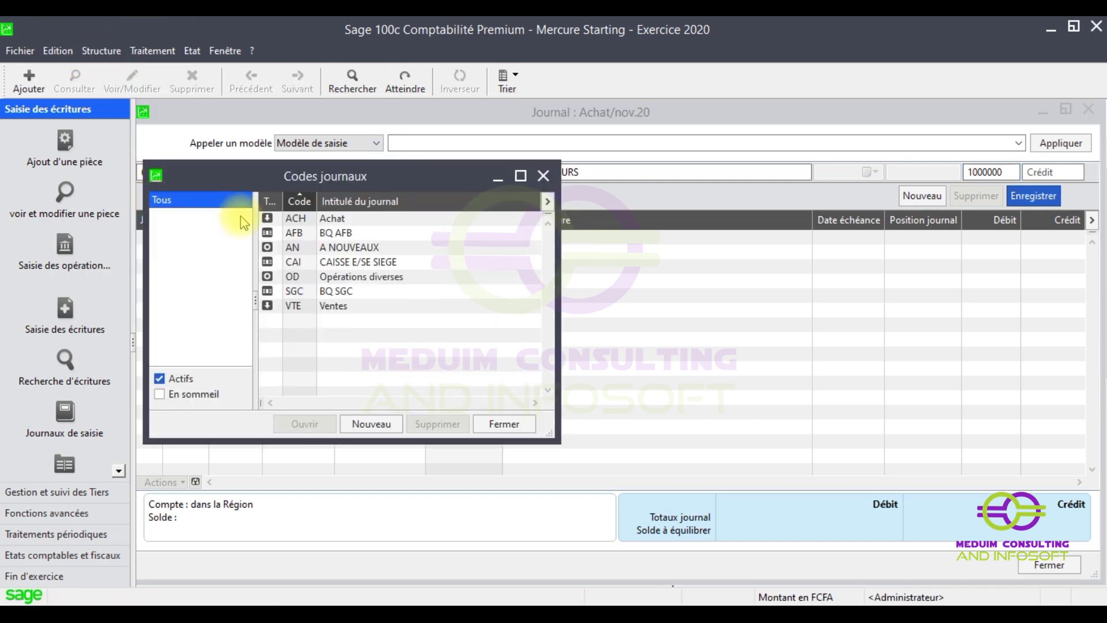
double_click(299, 220)
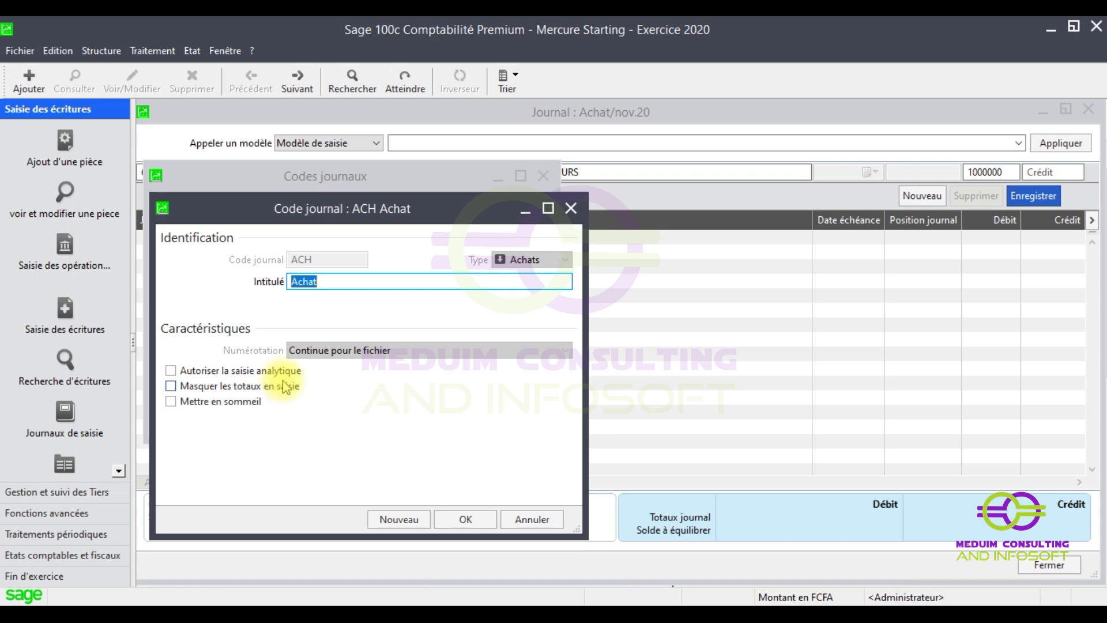
left_click(468, 528)
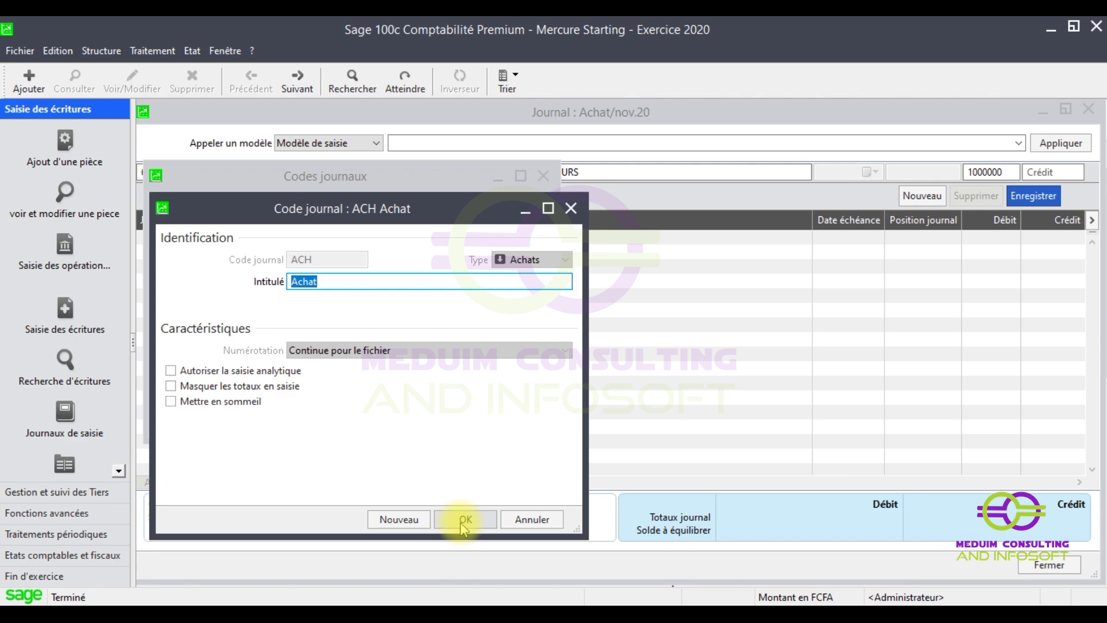
left_click(569, 211)
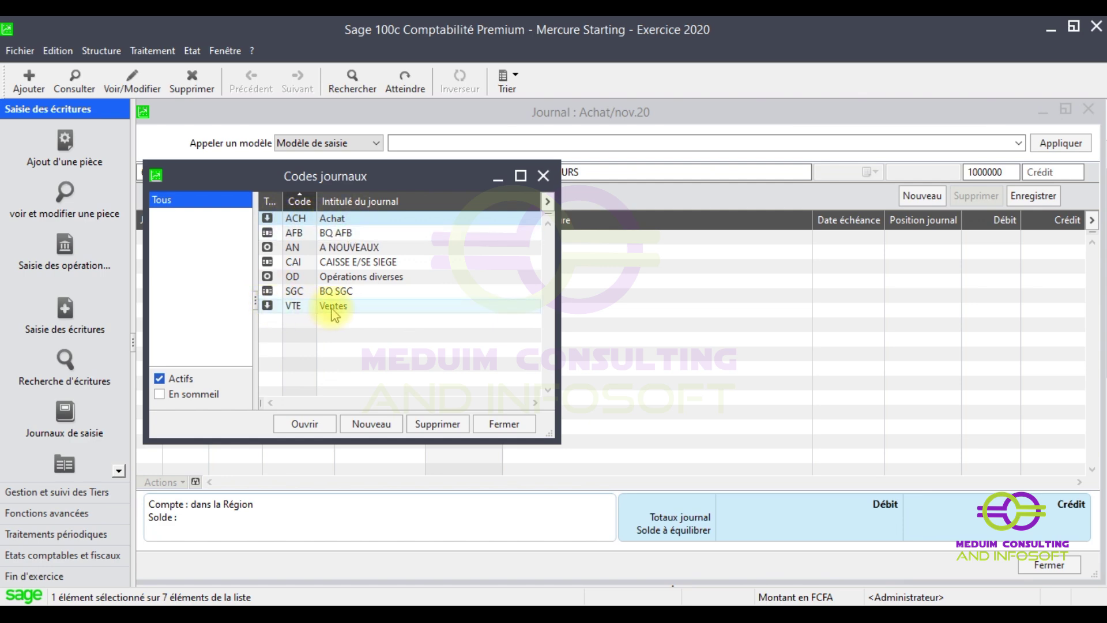
left_click(506, 424)
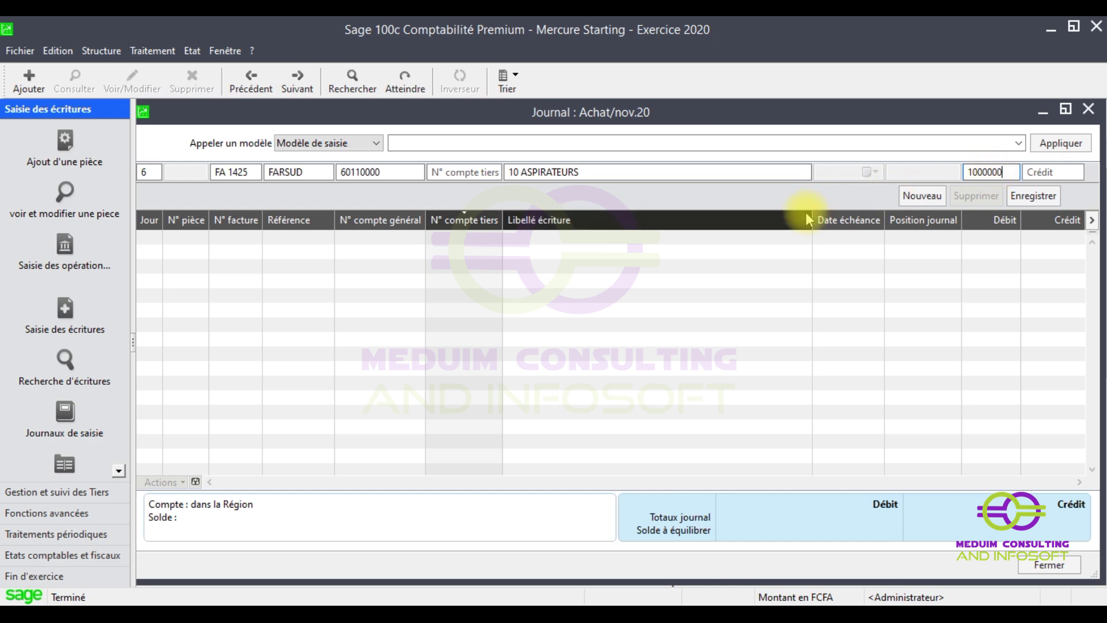
Record the 10 ASPIRATEURS debit line in the purchase journal.
key("Return")
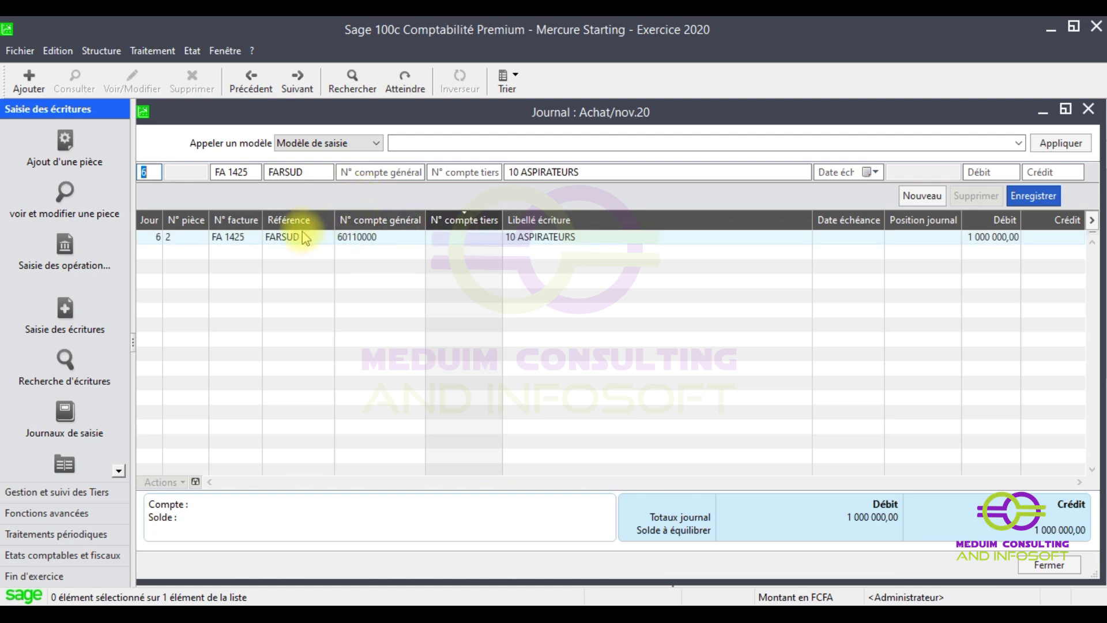
Examine the deductible tax D1925 TVA DEDUCTIBLE / ACHAT and its linked general accounts, then return to the journal.
left_click(103, 55)
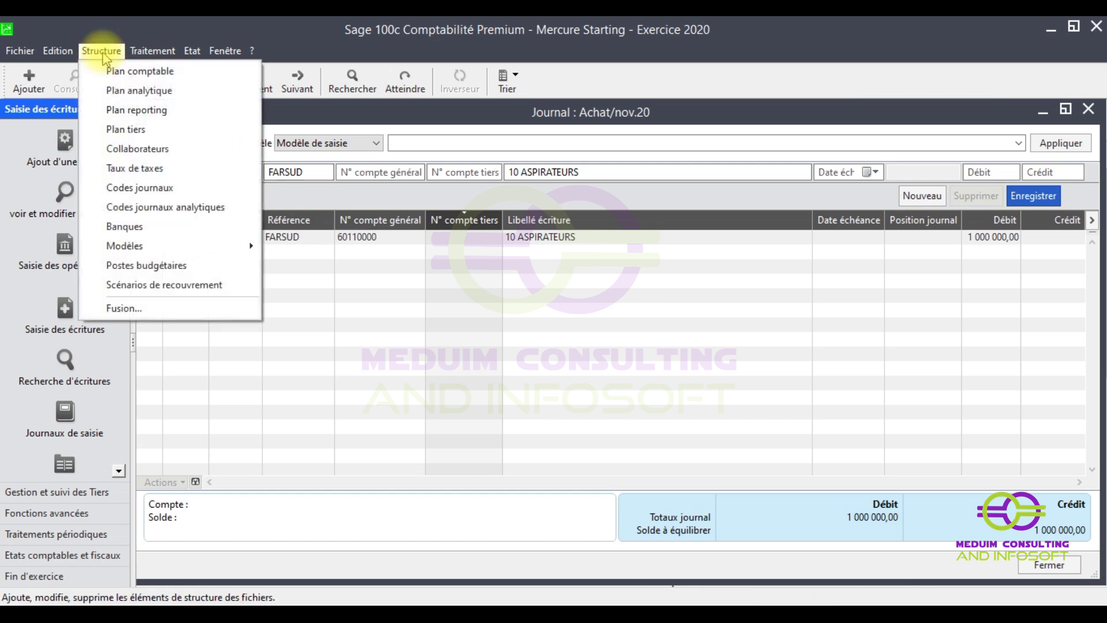
left_click(137, 170)
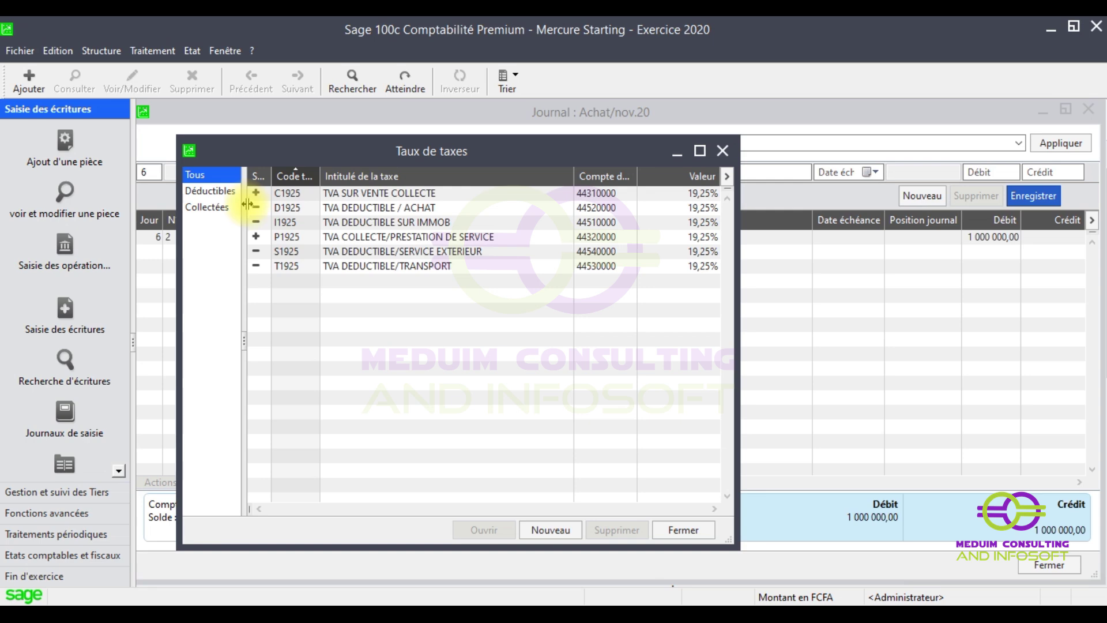
left_click(210, 192)
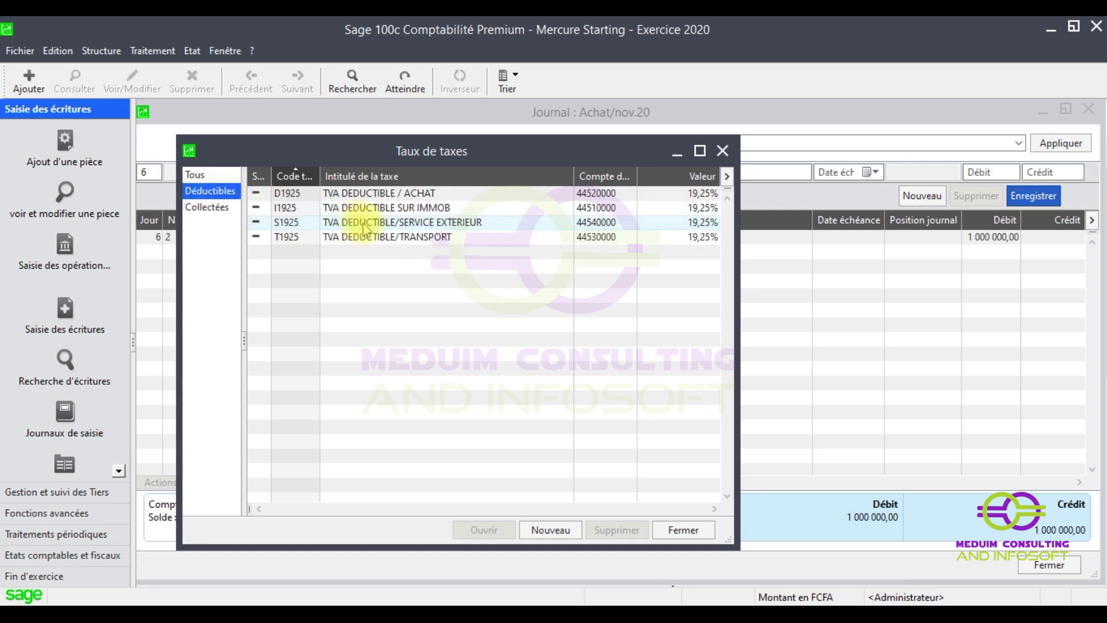
left_click(387, 193)
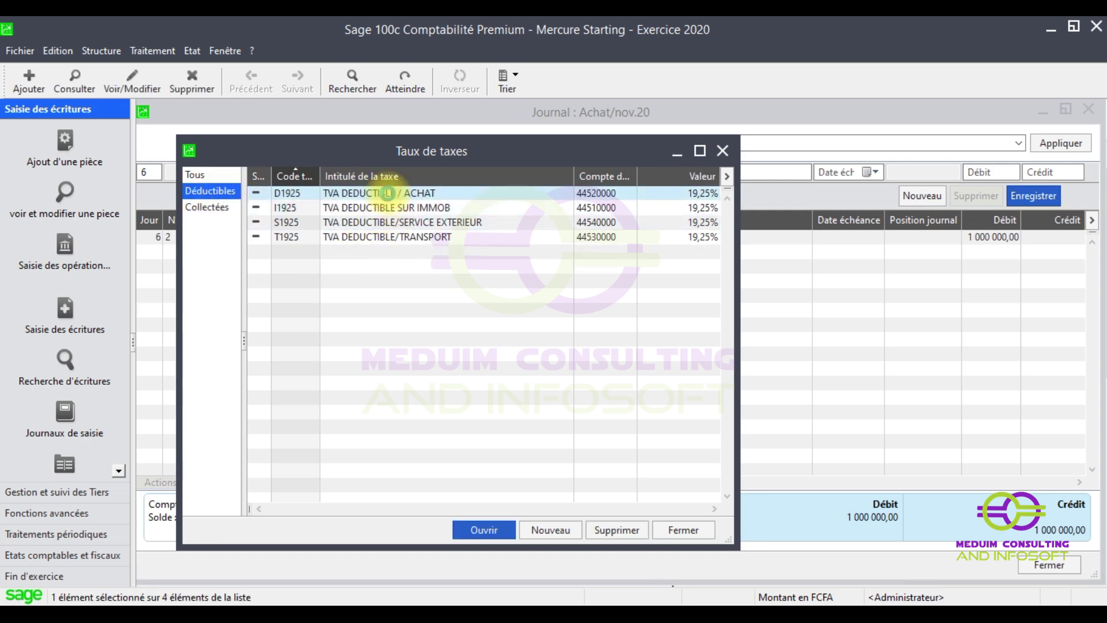
double_click(387, 194)
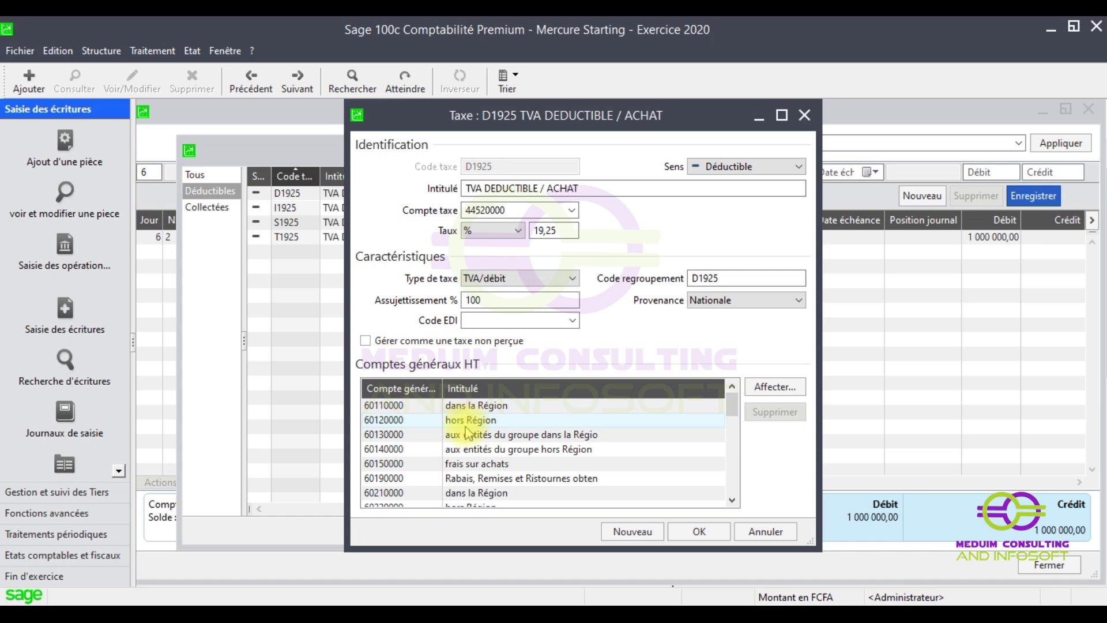
scroll(485, 427, "down", 5)
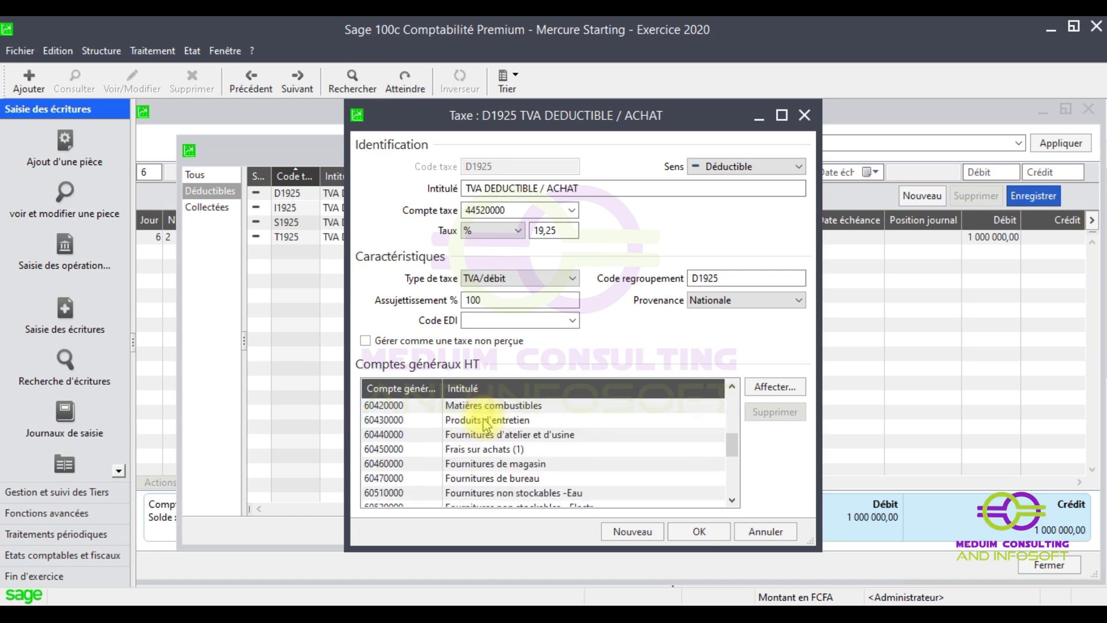
scroll(484, 427, "down", 3)
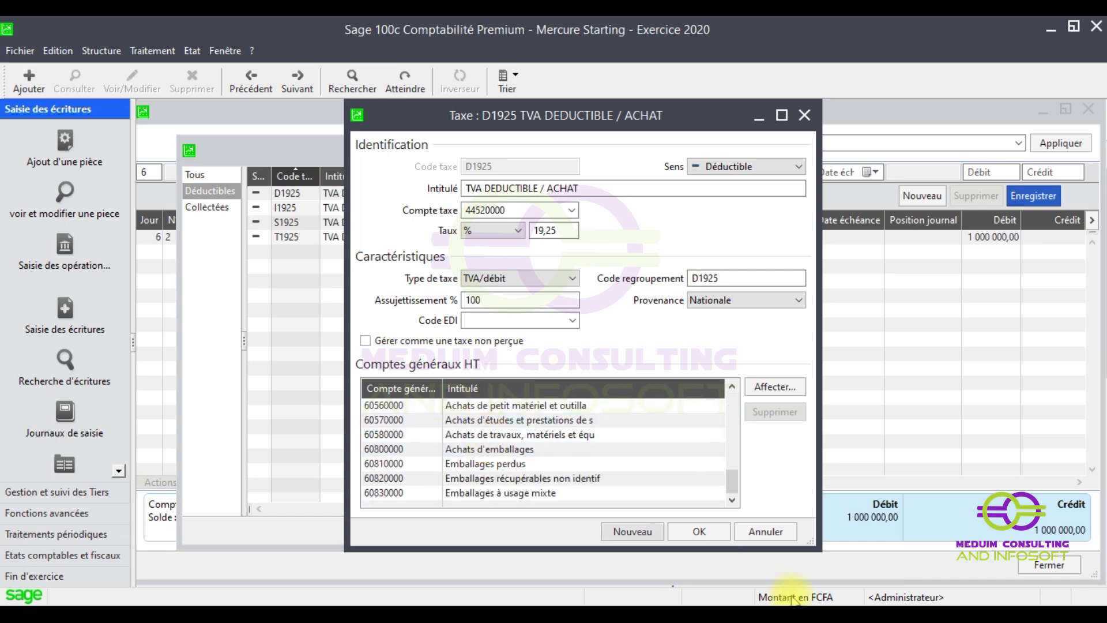
left_click(699, 531)
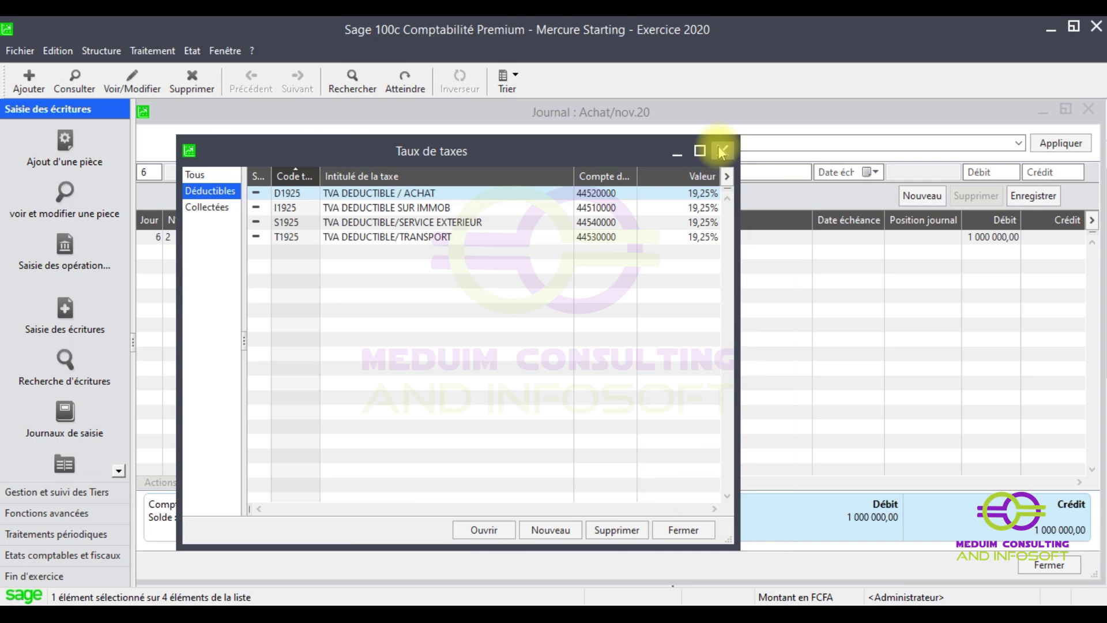
left_click(722, 152)
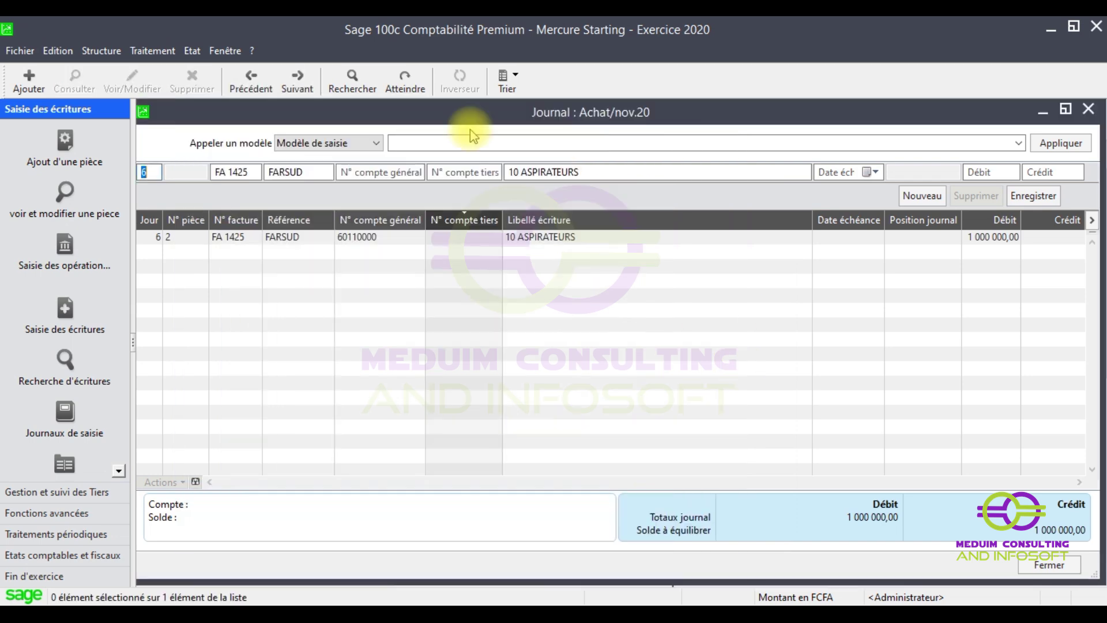
Find general account 60110000 in the chart of accounts, ordered by ascending number, and open its record.
left_click(152, 51)
mouse_move(102, 51)
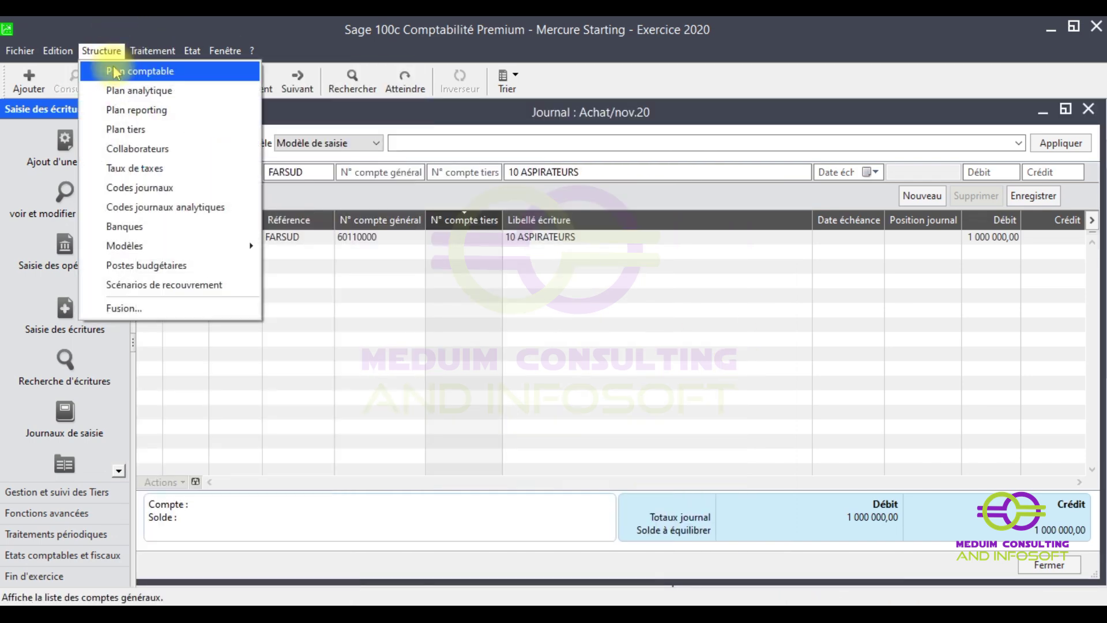
left_click(116, 71)
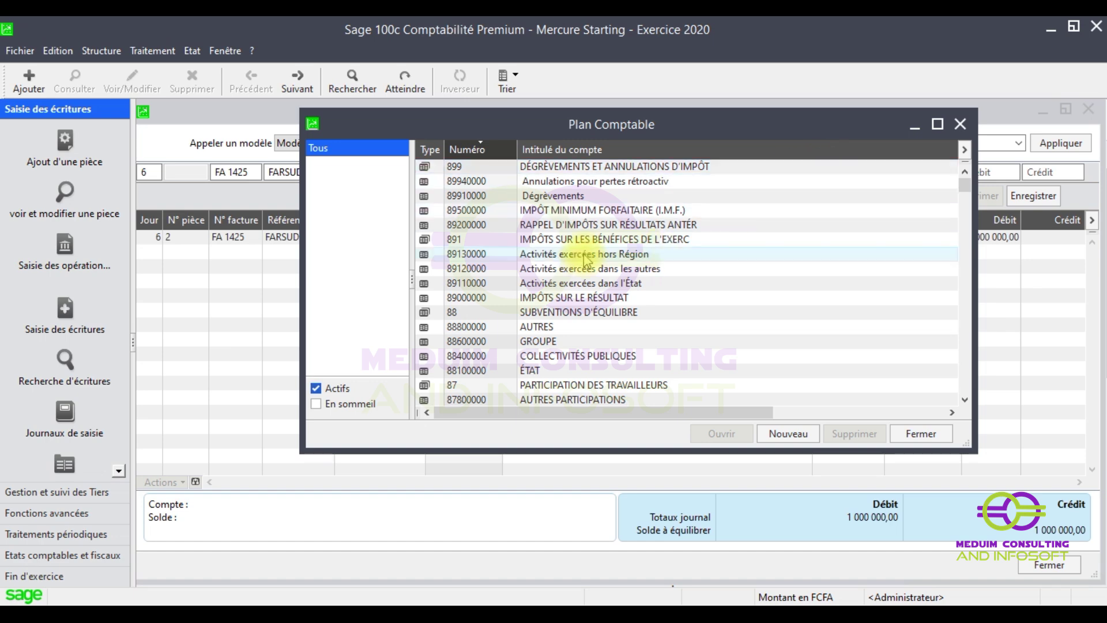
left_click(473, 155)
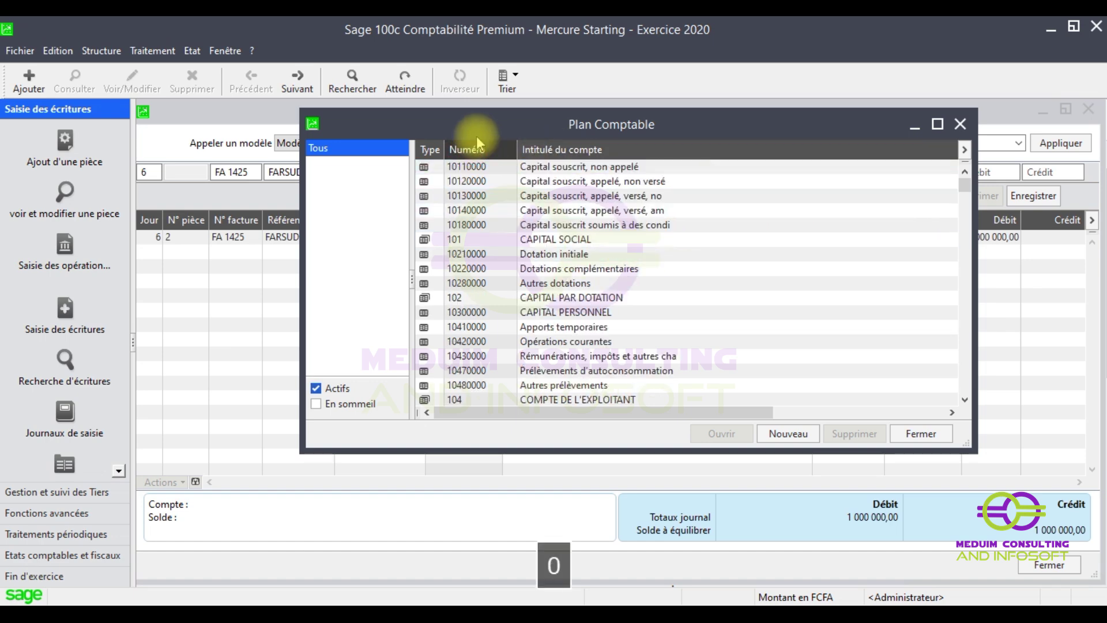
type("601")
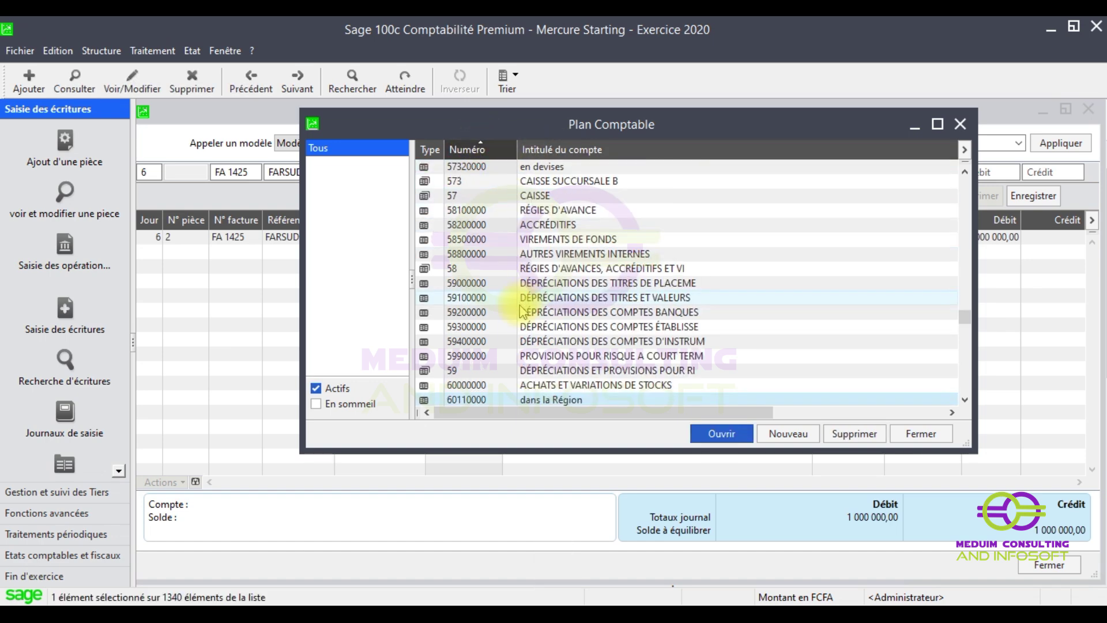
double_click(520, 400)
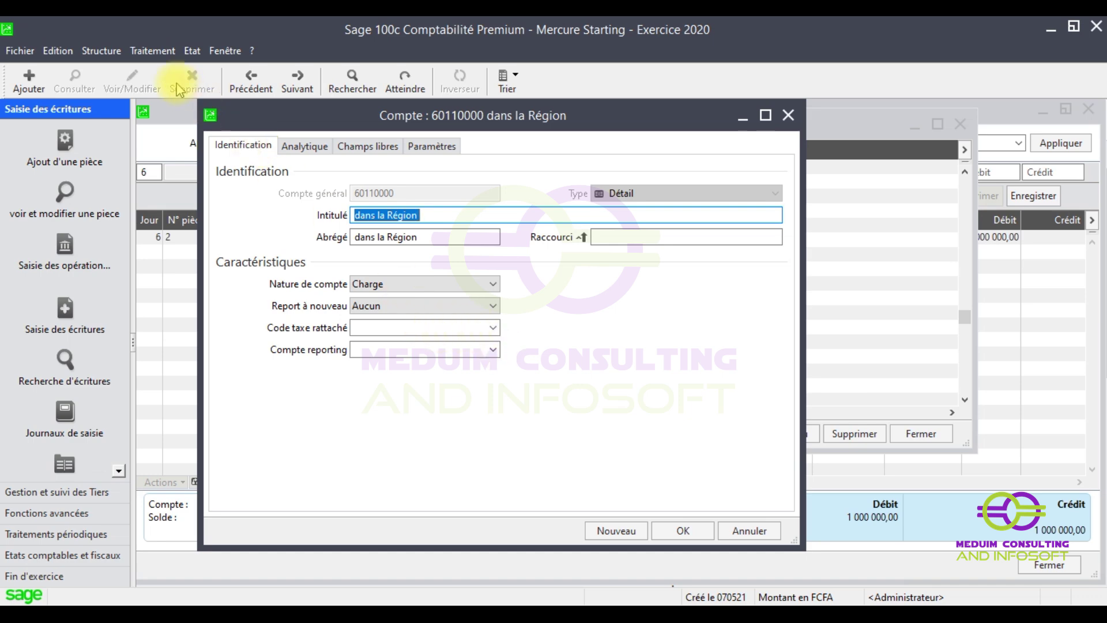
Check the deductible tax codes in the tax rate list and return to the account record.
left_click(101, 50)
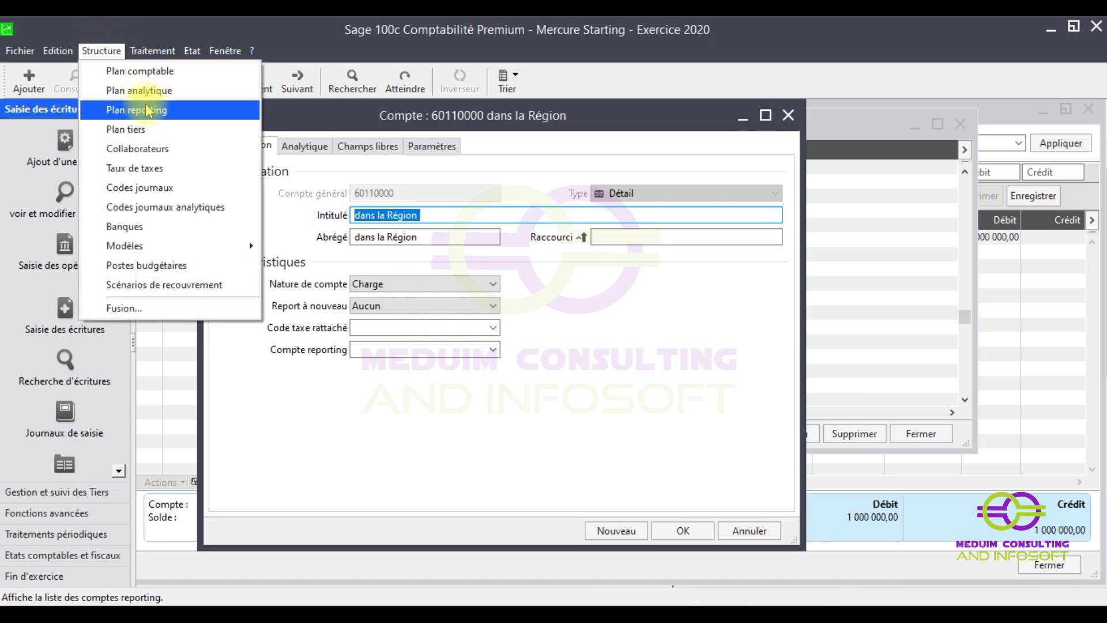
left_click(137, 168)
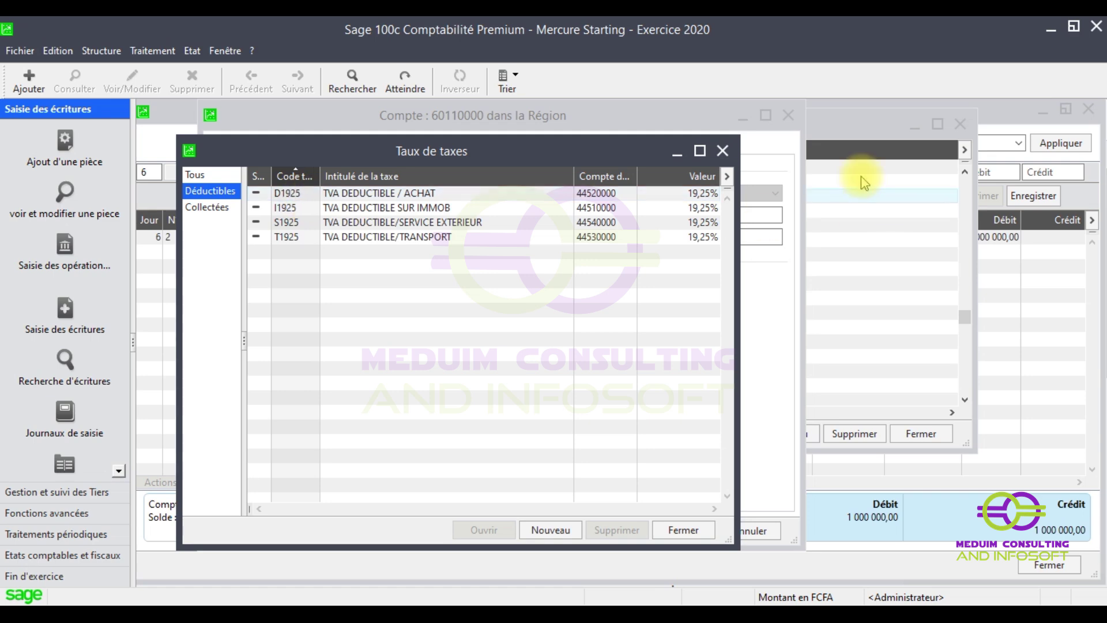
left_click(723, 150)
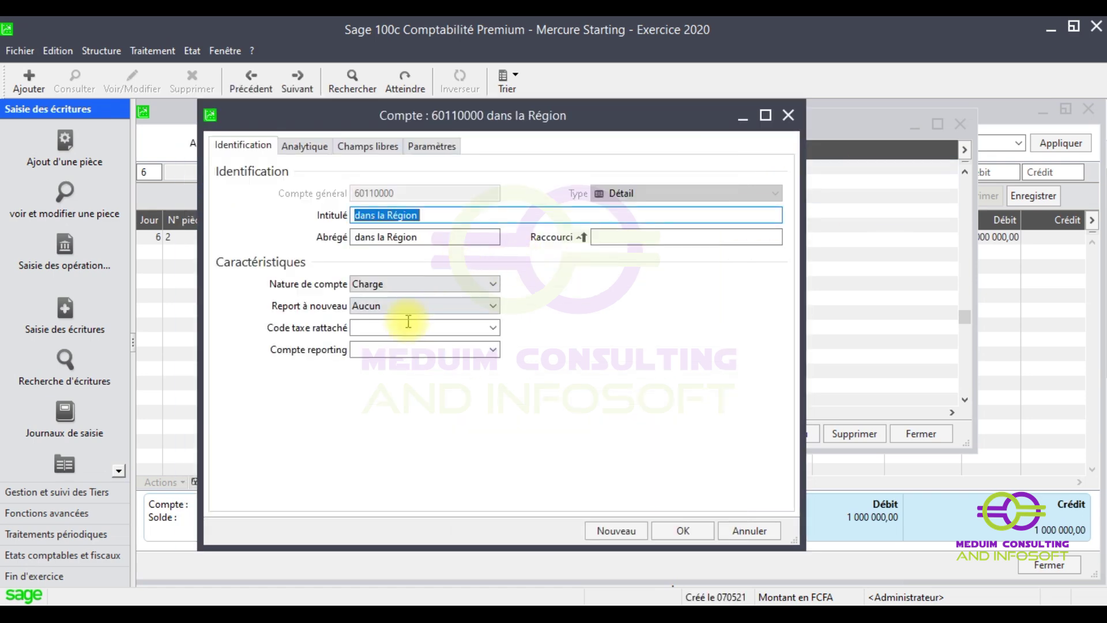
Attach tax code D1925 to account 60110000, save the account and return to the purchase journal.
left_click(407, 326)
key("F4")
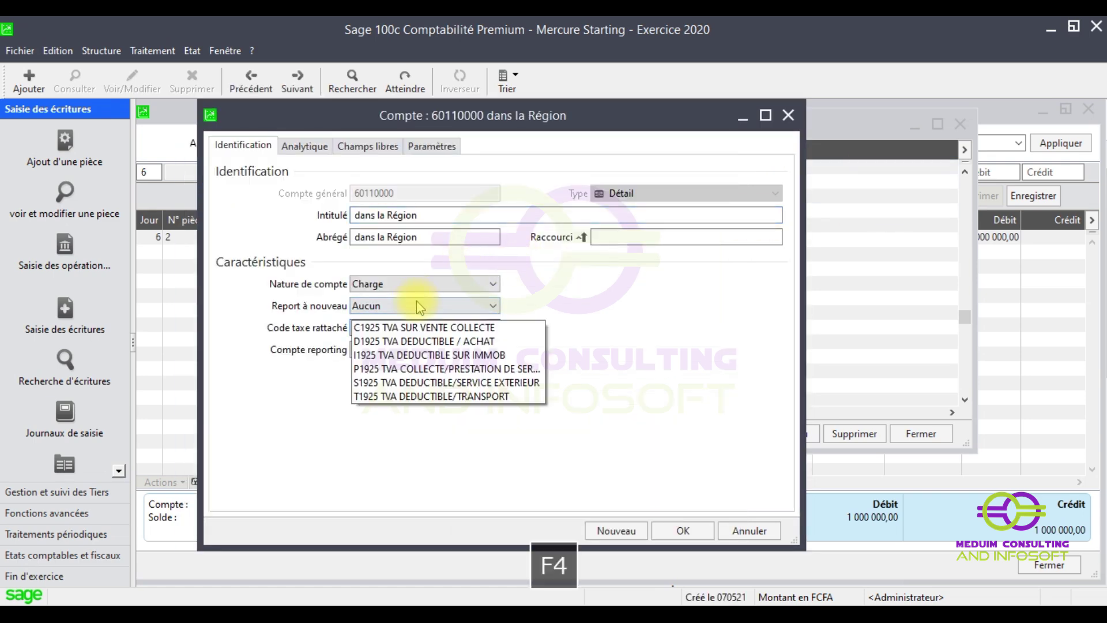
left_click(442, 341)
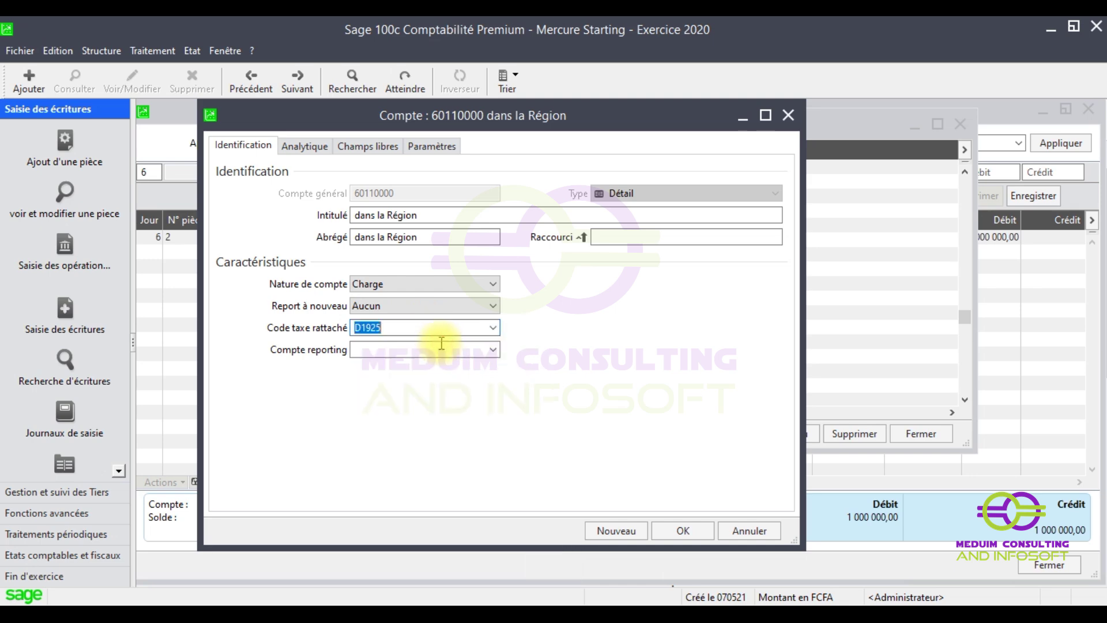
left_click(683, 529)
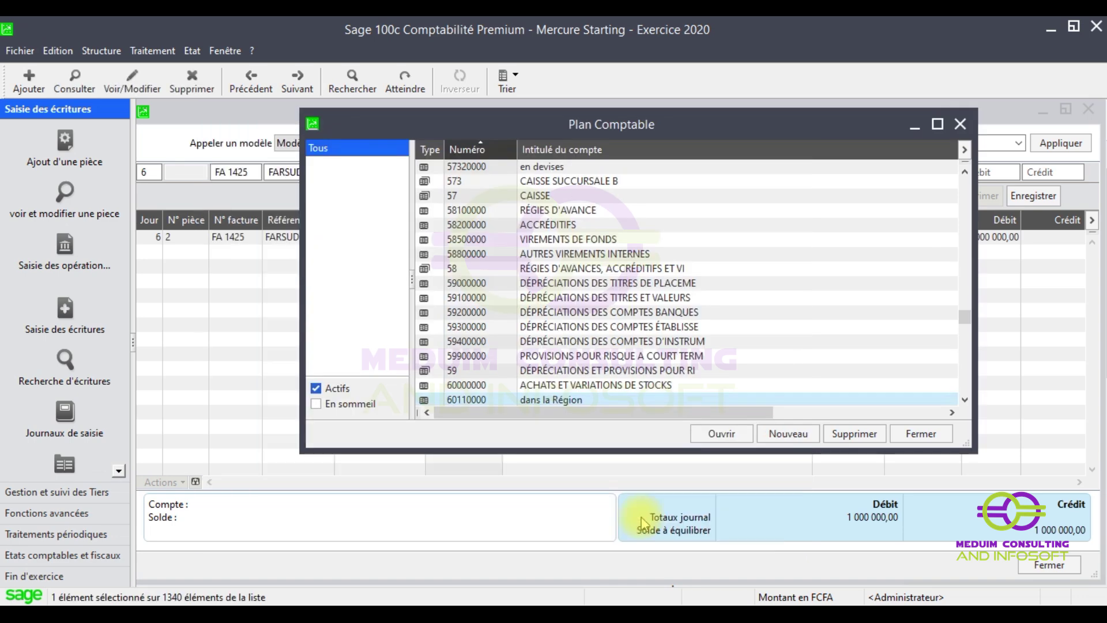
left_click(958, 125)
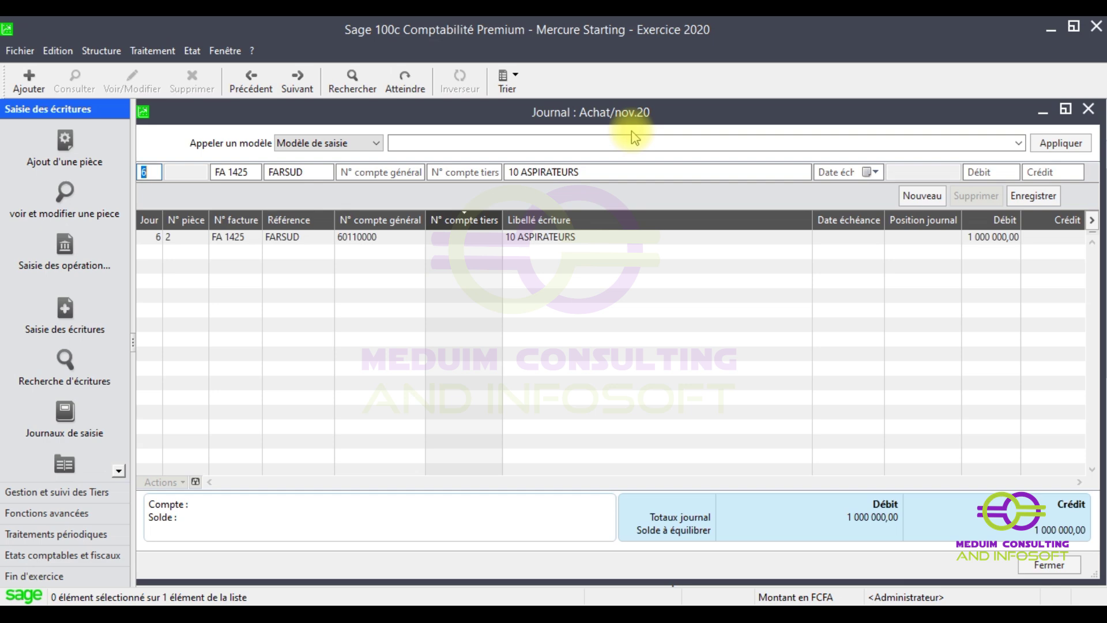
Record the invoice's VAT line on account 44520000 with a debit of 192500.
key("Tab")
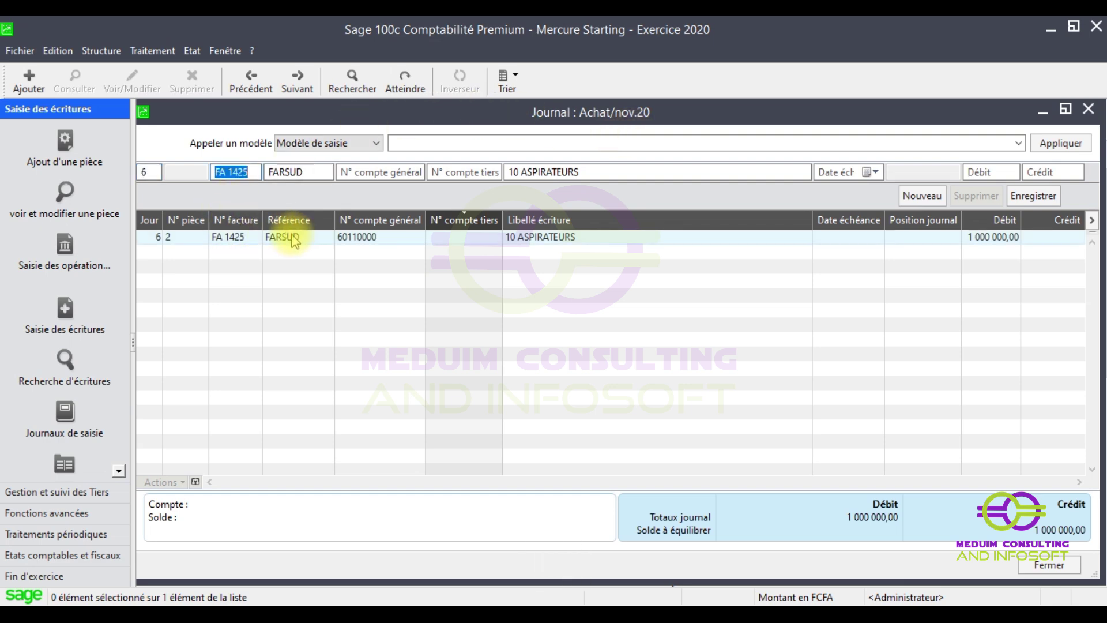
key("Tab")
key("Tab")
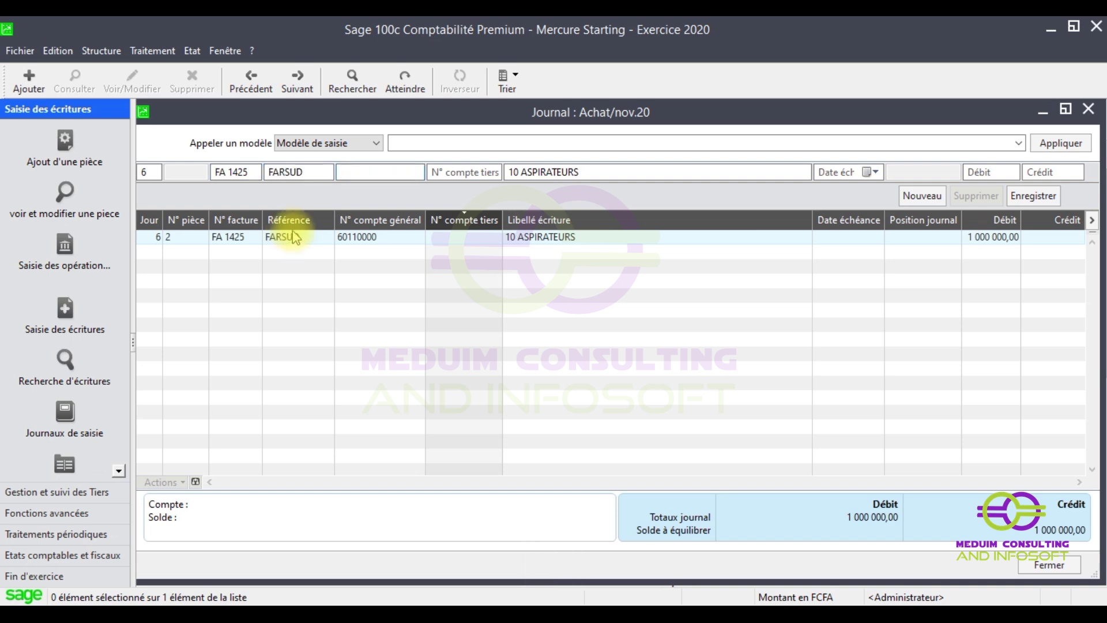
type("4452")
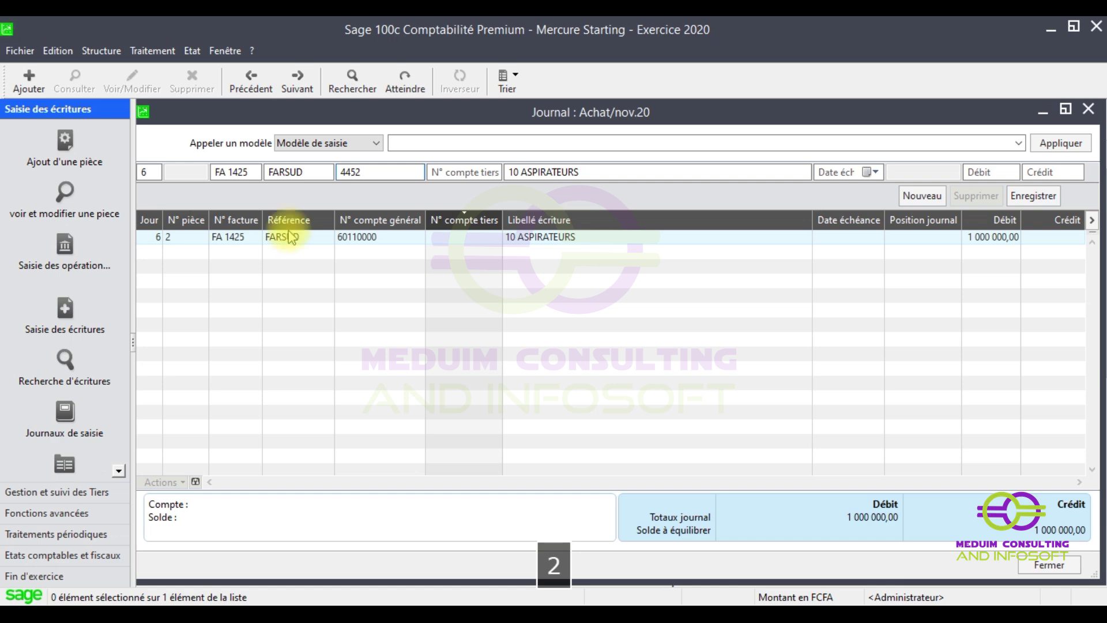
key("Tab")
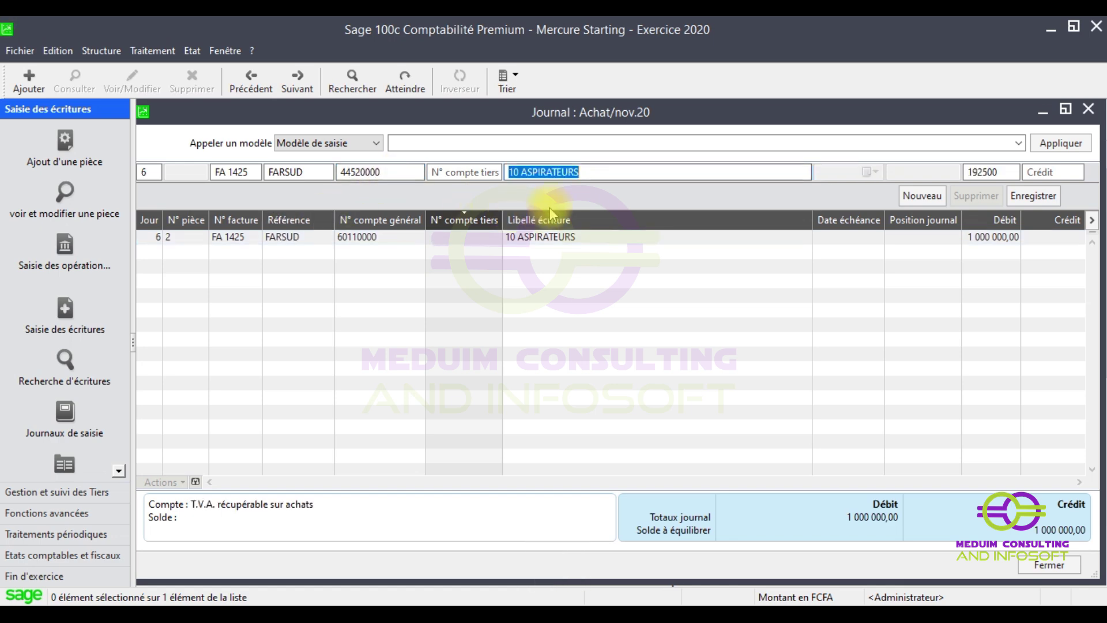
key("Tab")
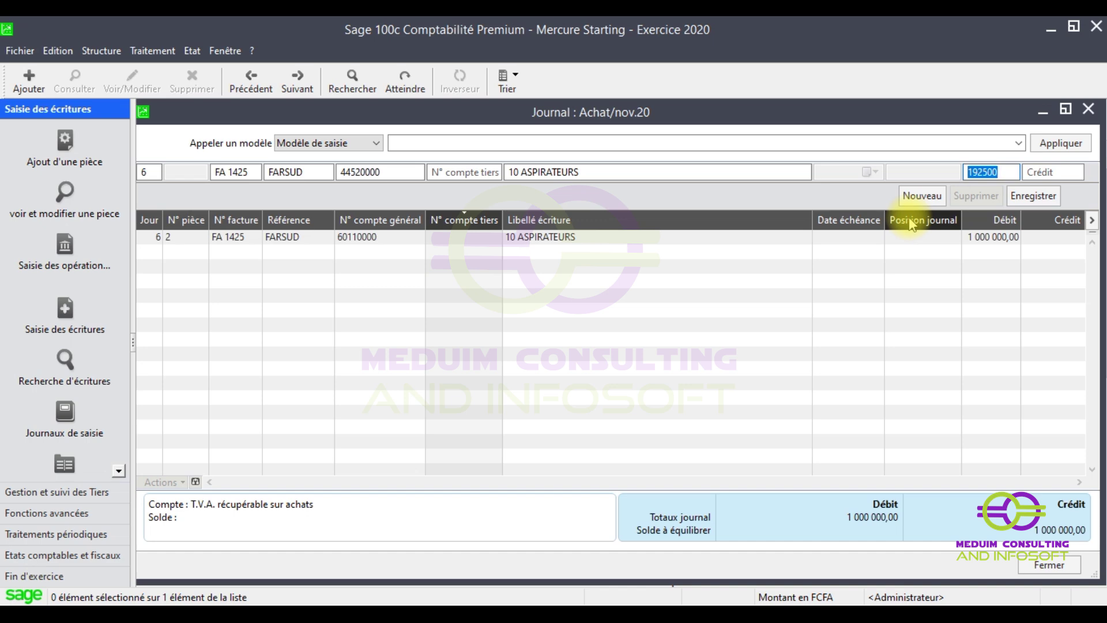
key("Return")
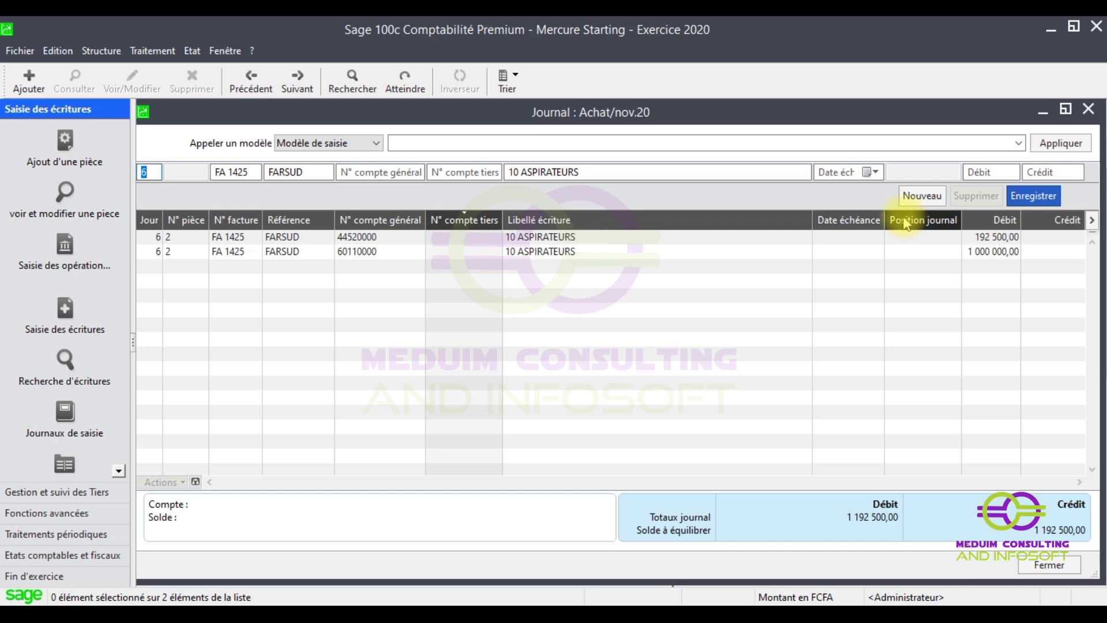
Set supplier FARS (FARSUD) as the third-party account of a new FA 1425 line, with general account 40110000.
key("Tab")
key("Tab")
key("Tab")
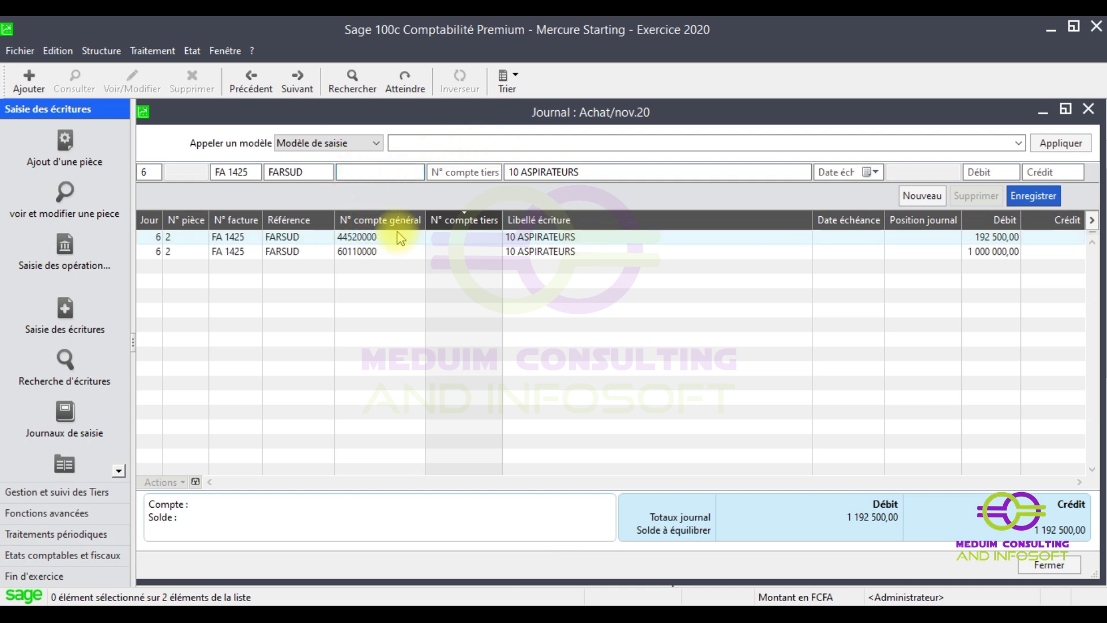
key("Tab")
type("FAR")
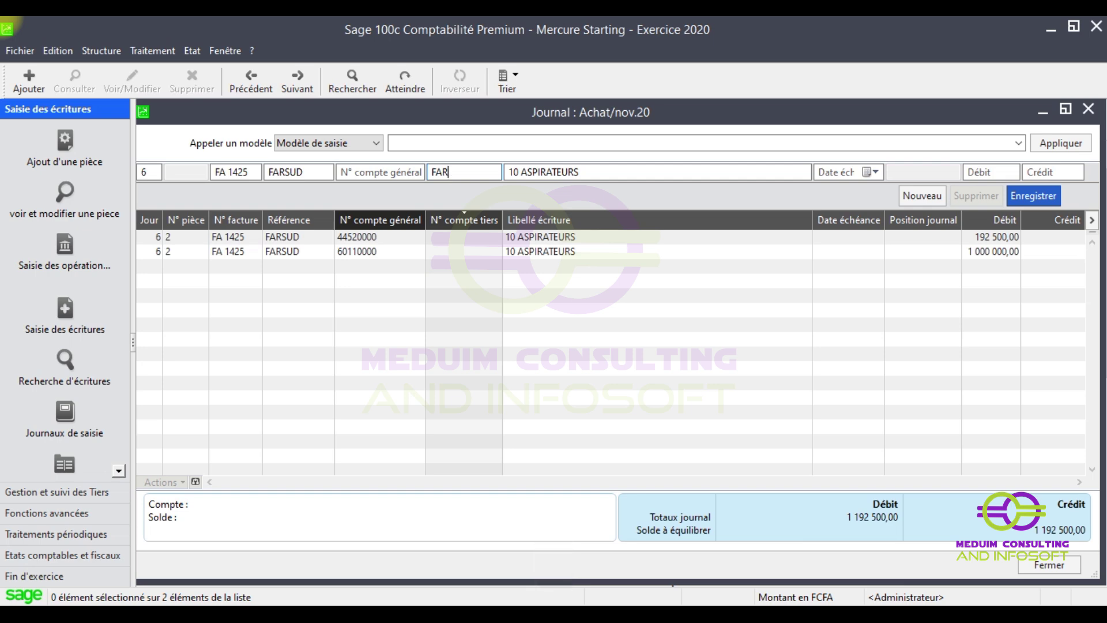
key("Tab")
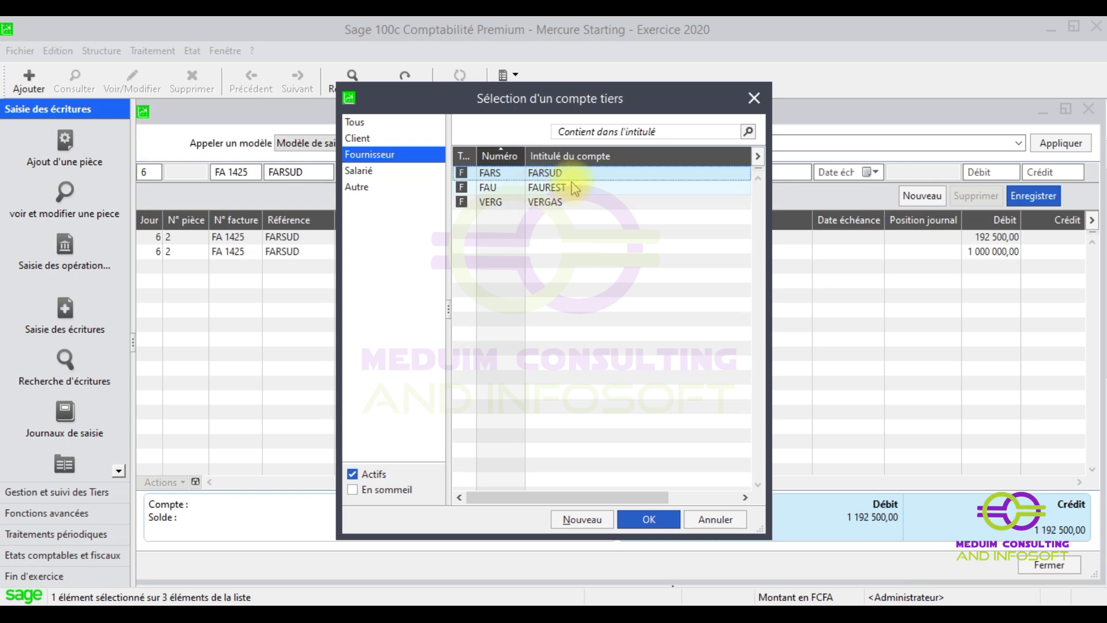
double_click(542, 175)
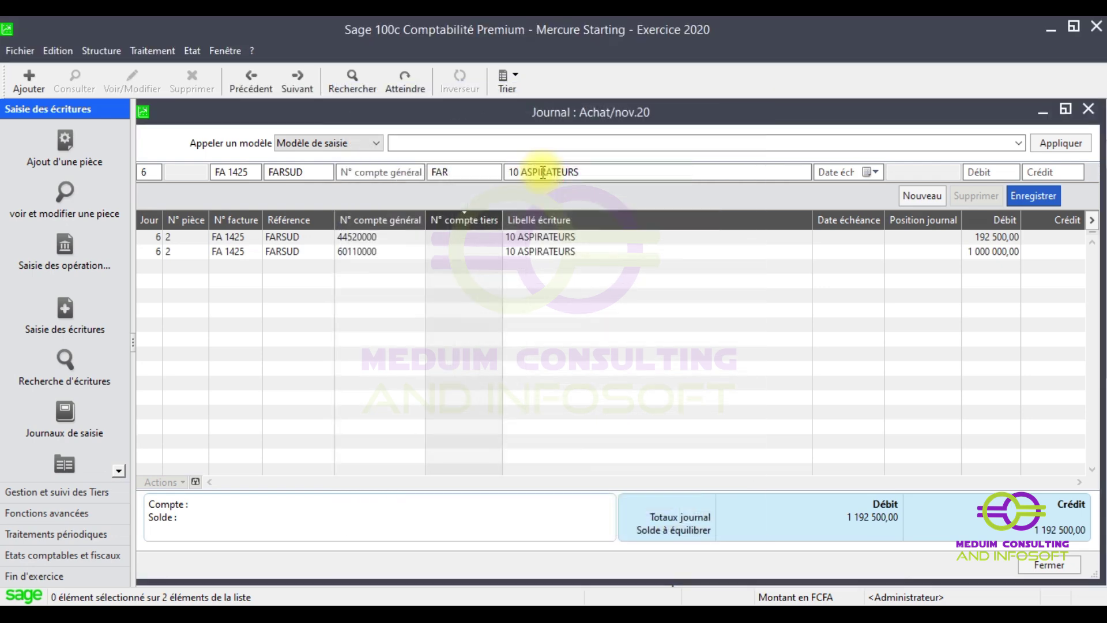
left_click(345, 172)
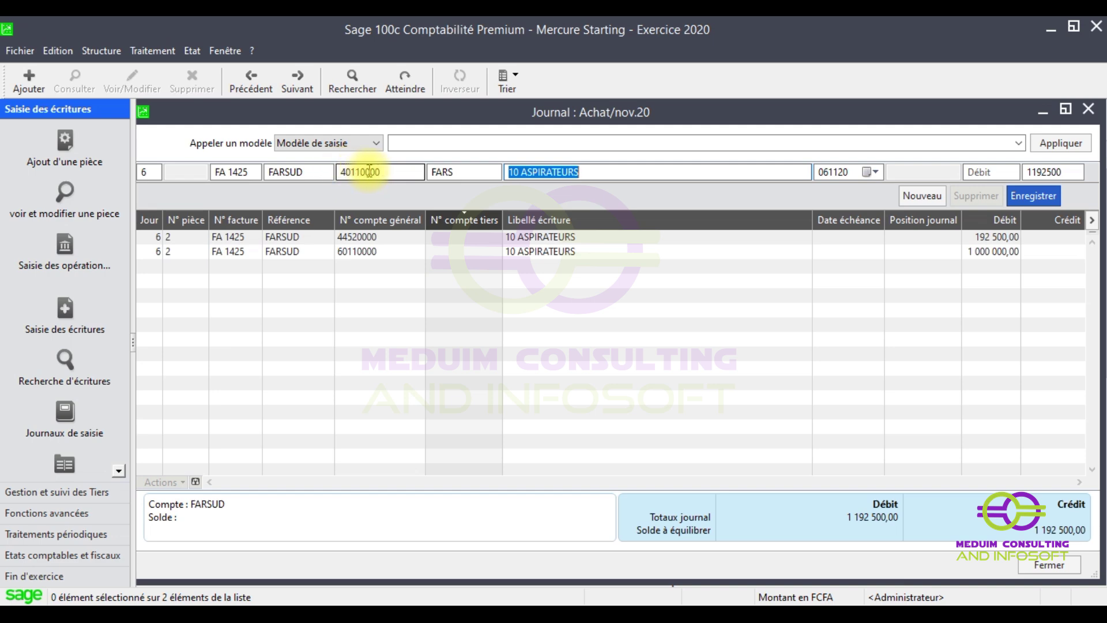
Record the supplier line with due date 061120 and a credit of 1192500.
key("Tab")
key("Tab")
key("Tab")
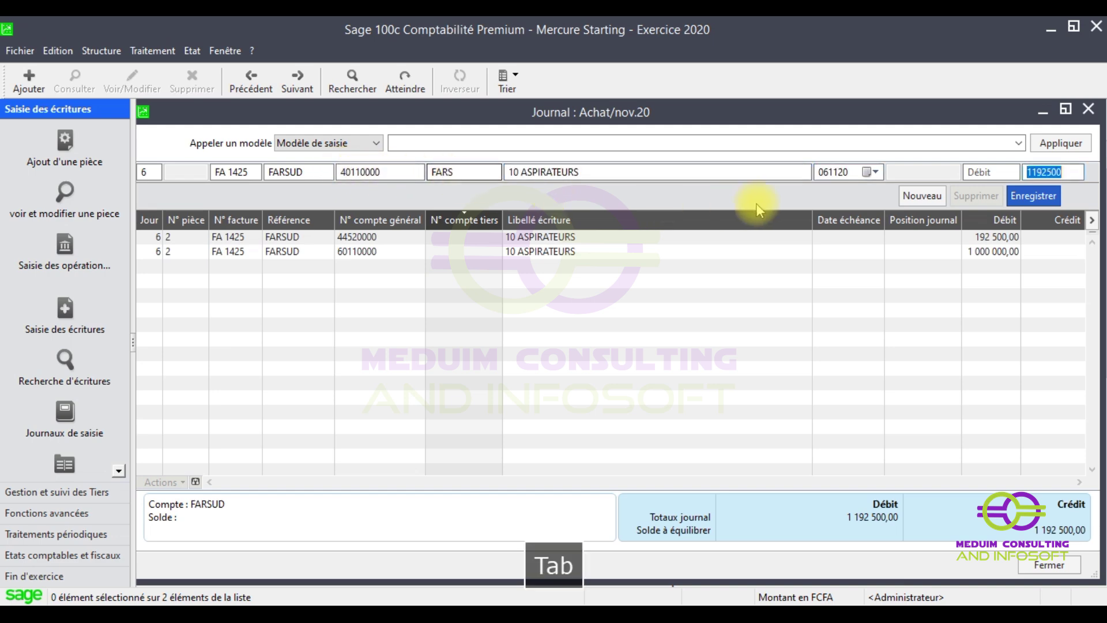
left_click(1062, 172)
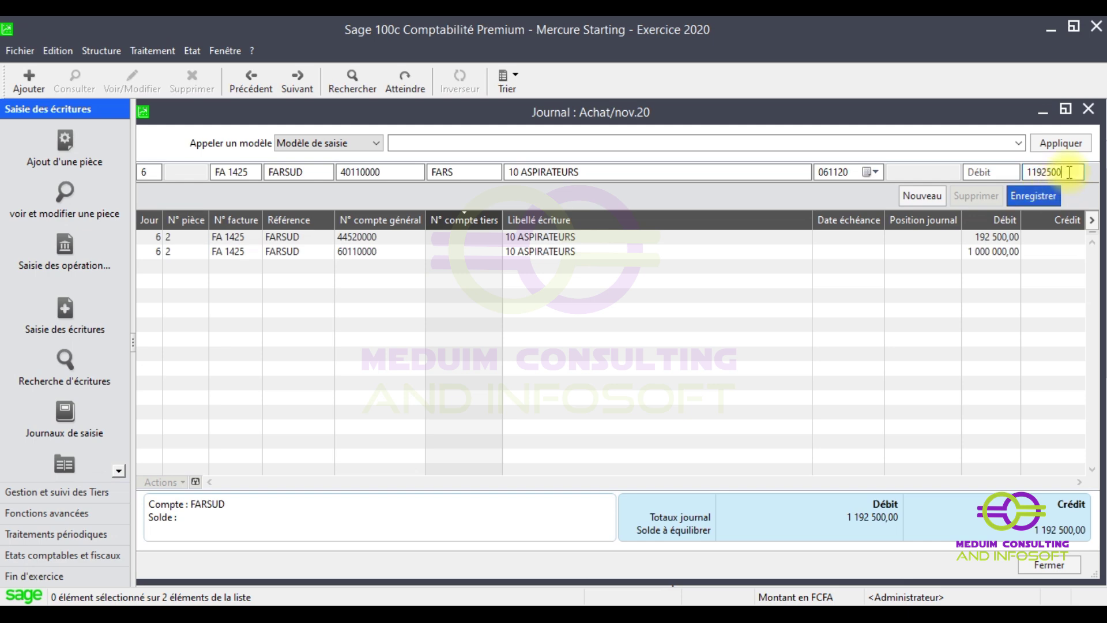
left_click(1042, 197)
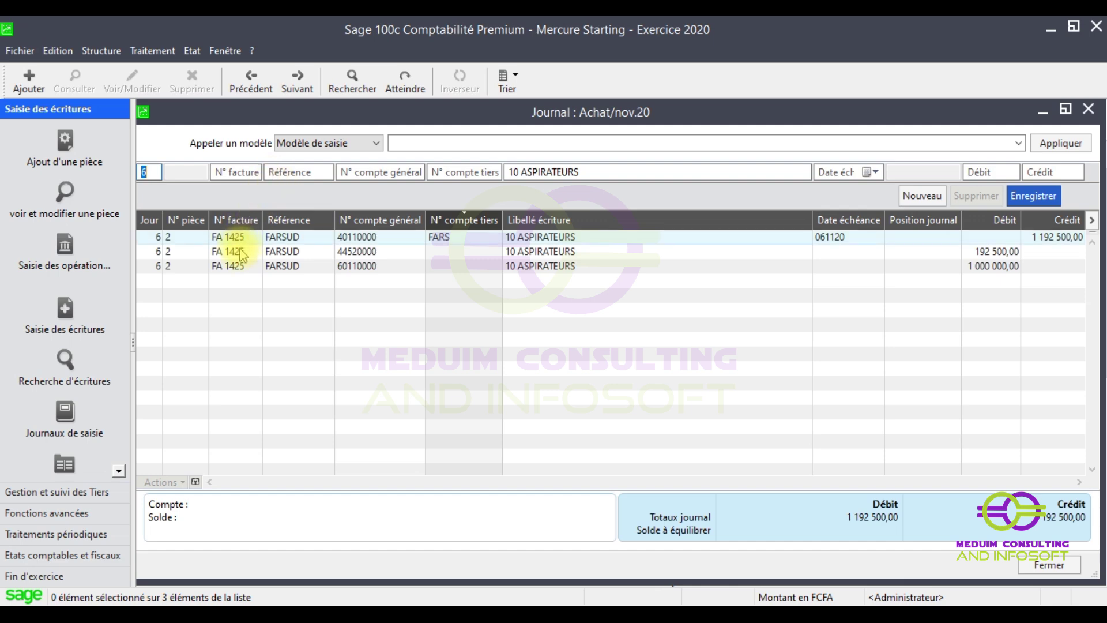
Select the three lines of invoice FA 1425 together to review them, and clear the selection.
left_click(237, 267)
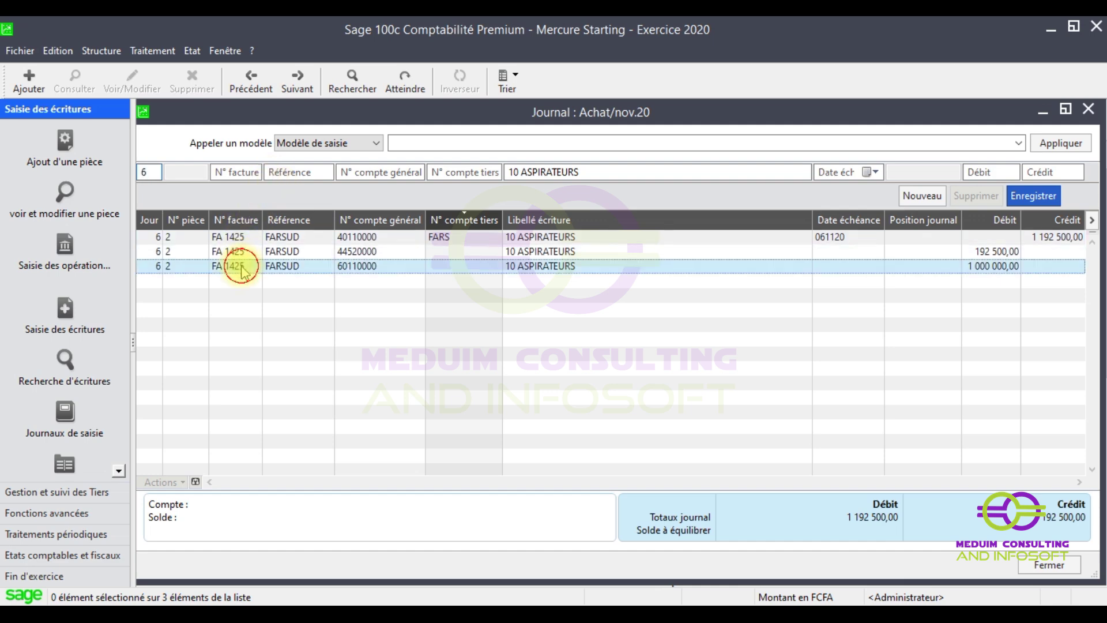
left_click(258, 237, "shift")
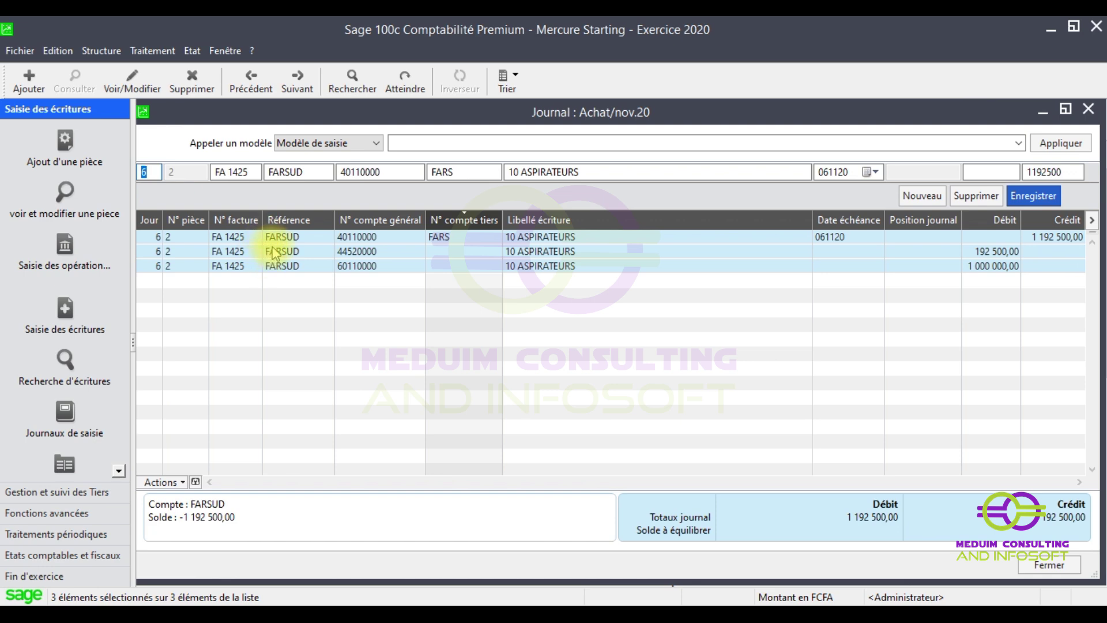
key("Return")
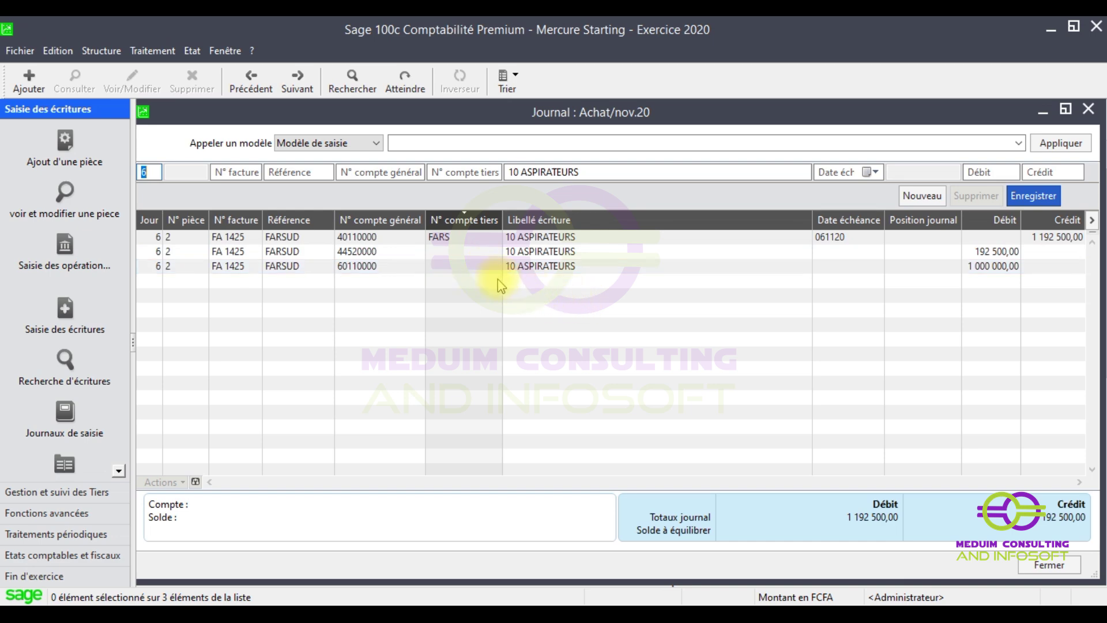
Add the Code taxe column to the journal list and place it just before the N° compte général column.
right_click(460, 294)
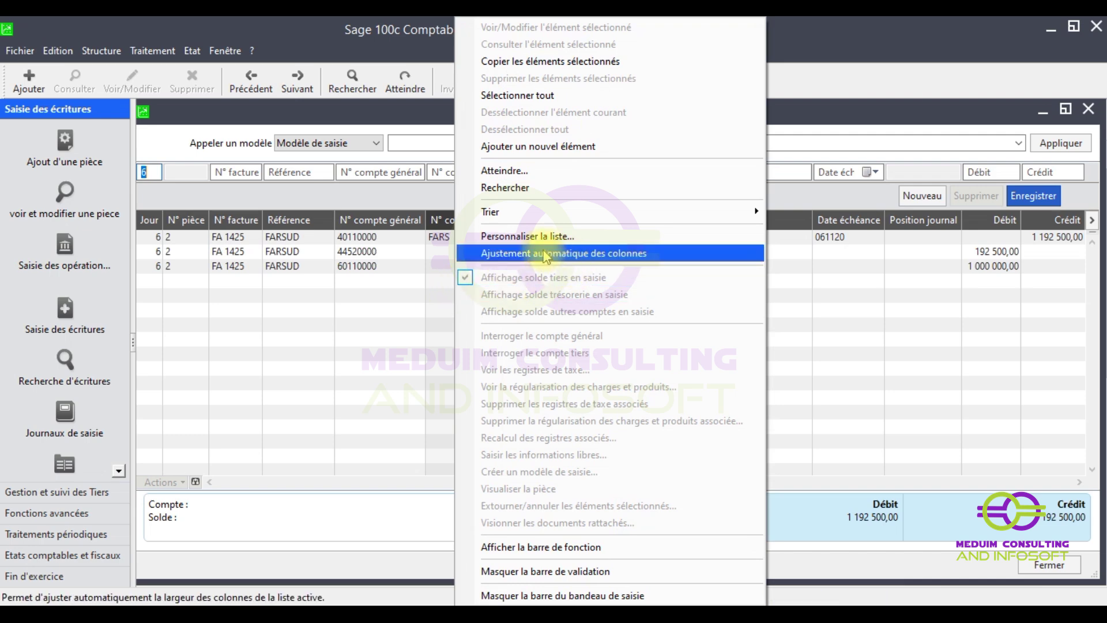
left_click(517, 246)
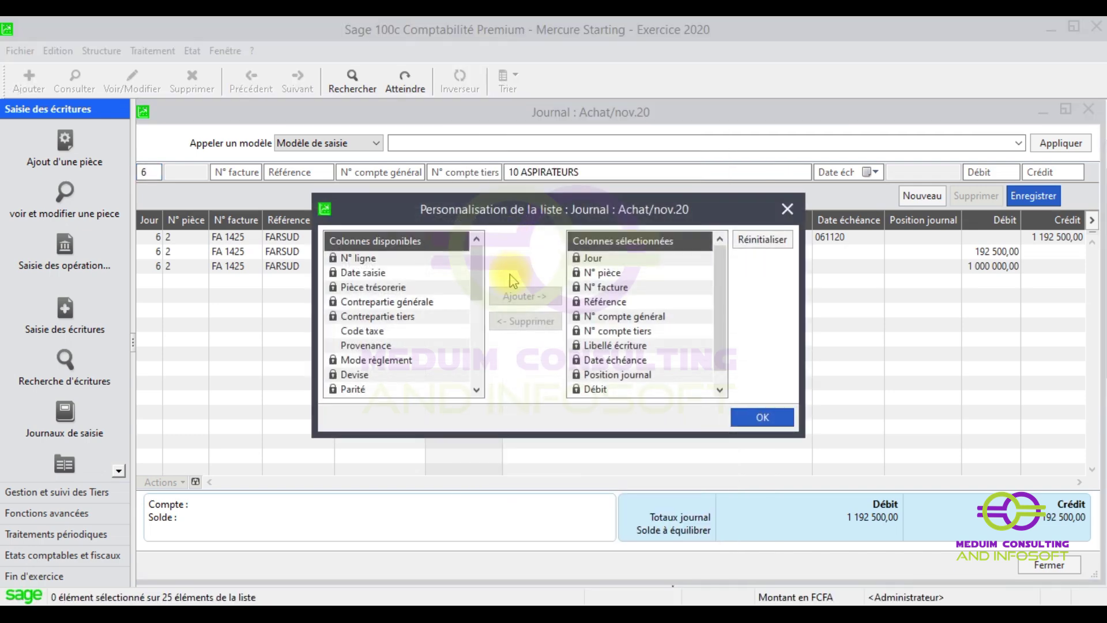
left_click(346, 333)
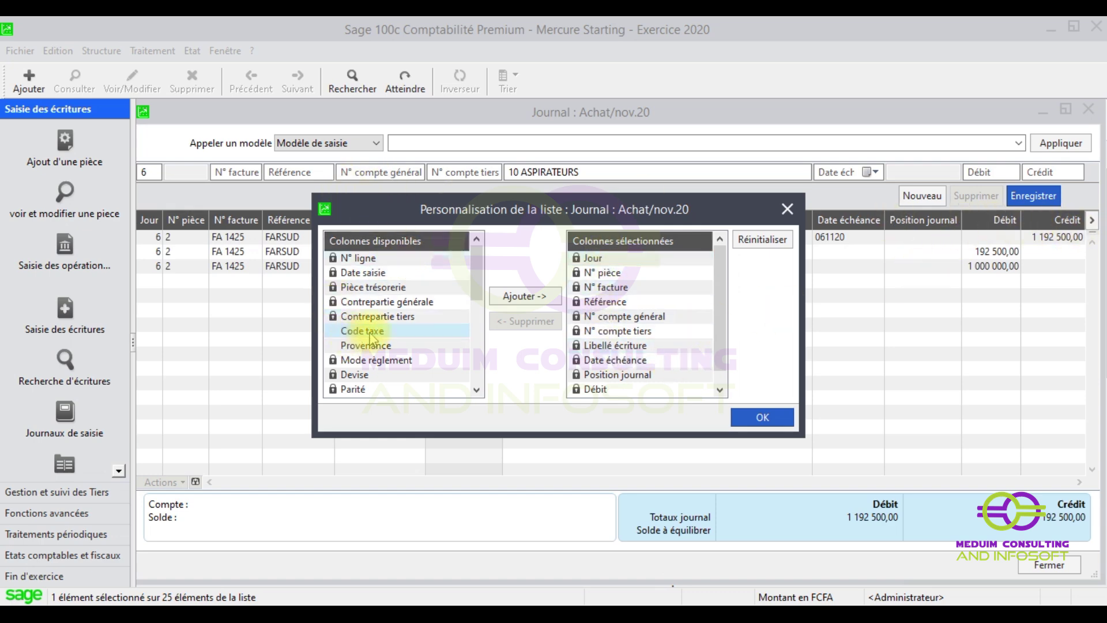
left_click(525, 297)
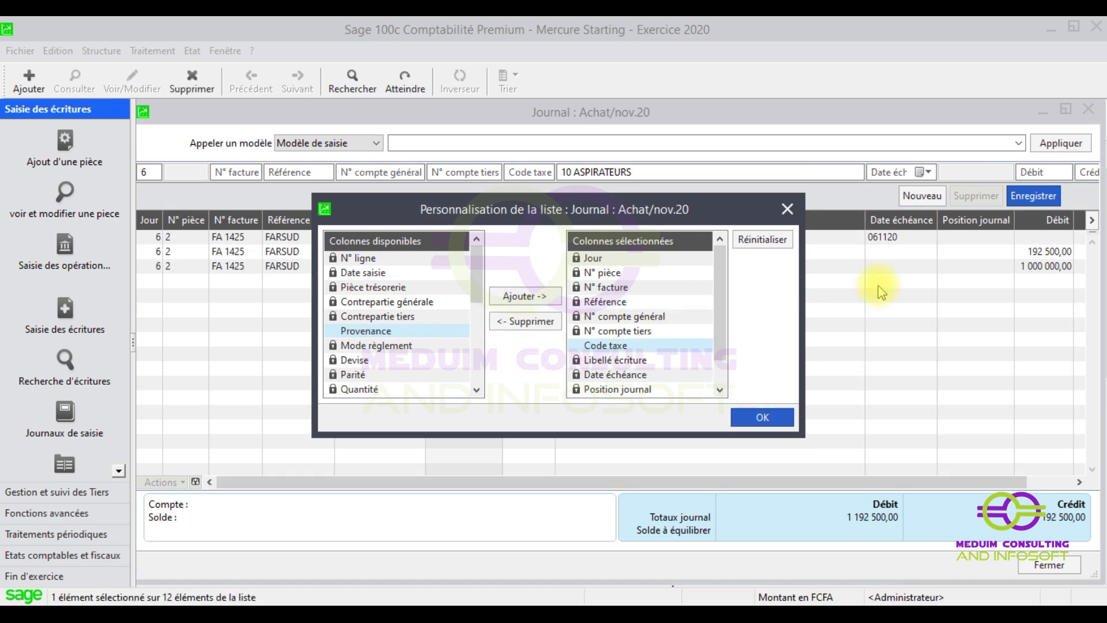
left_click(762, 418)
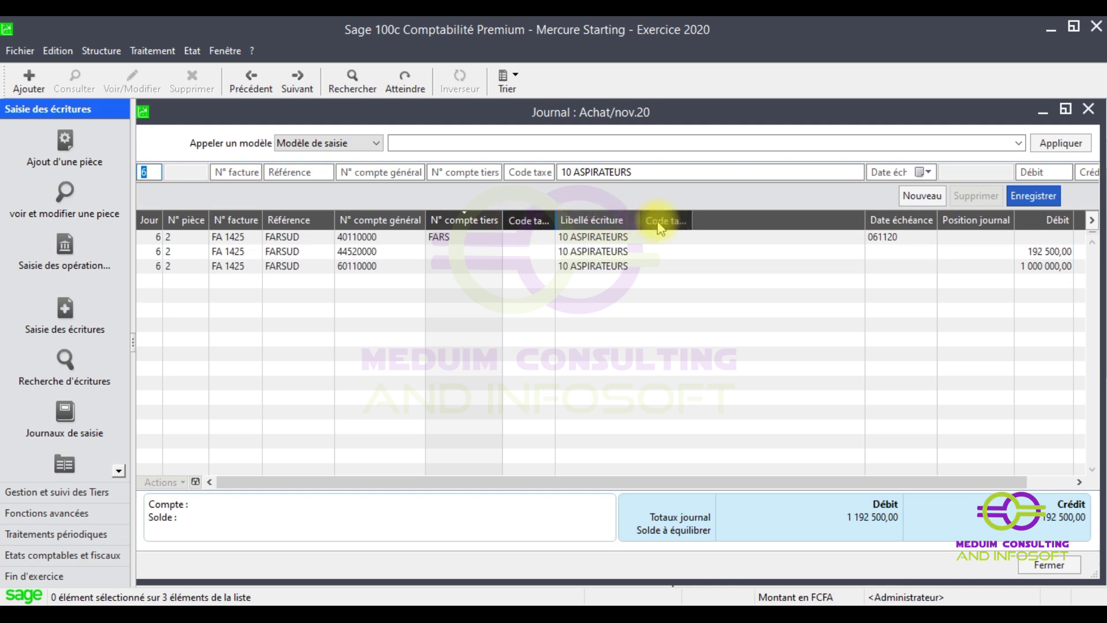
left_click_drag(528, 220, 321, 220)
left_click(357, 224)
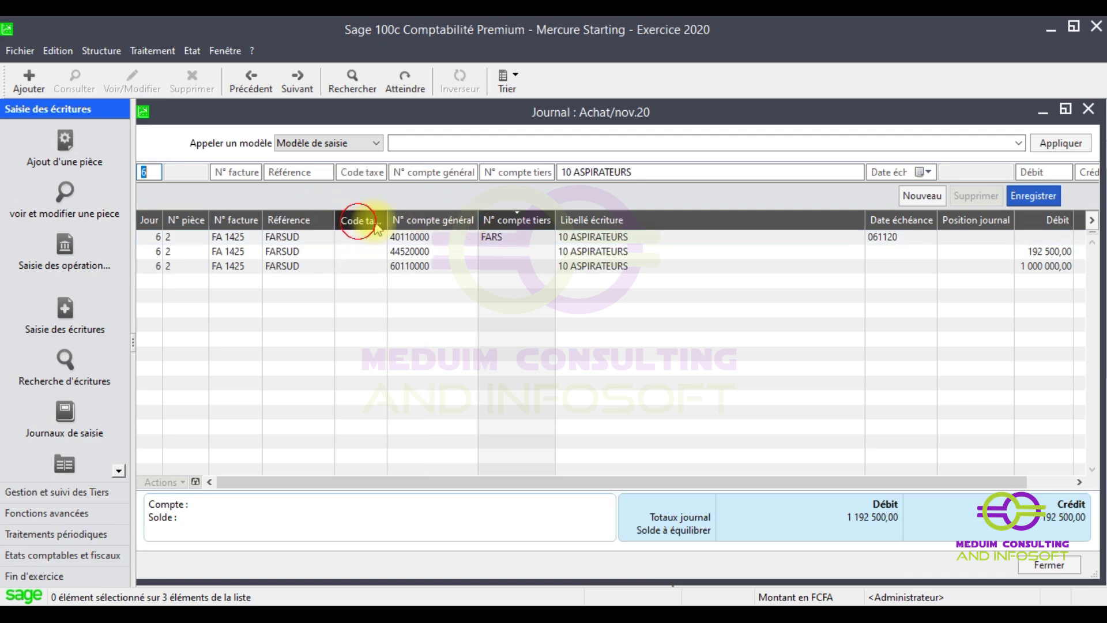
Move the Code taxe column between the N° compte tiers and Libellé écriture columns.
left_click_drag(542, 226, 516, 224)
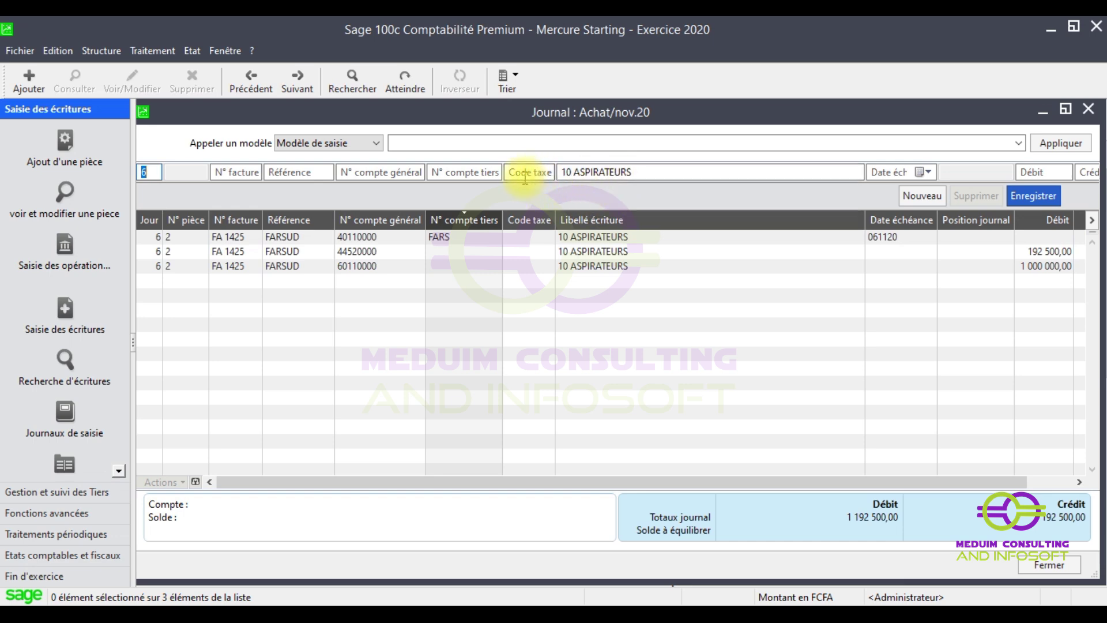
Start a journal line for day 6 with invoice FA 4587, reference VERGAS and general account 60110000.
key("Tab")
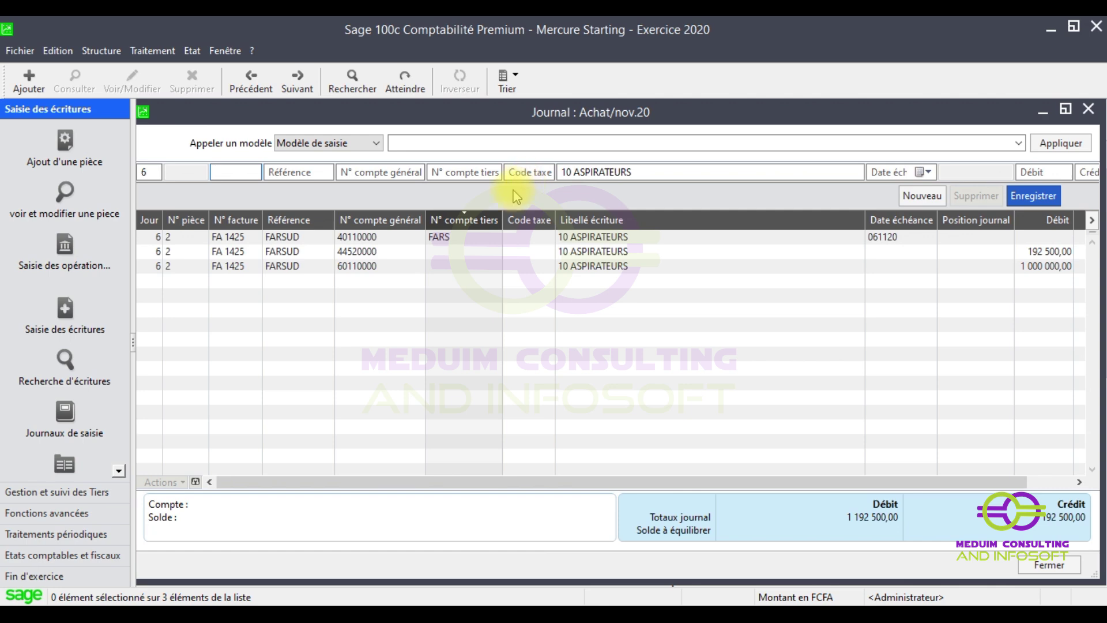
type("FA 4587")
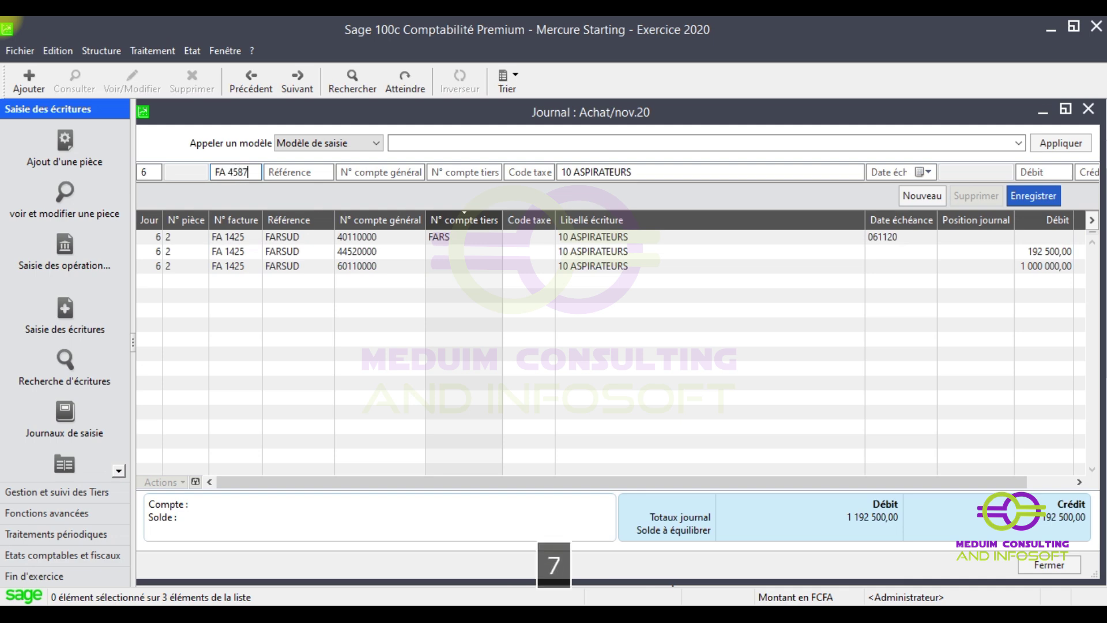
key("Tab")
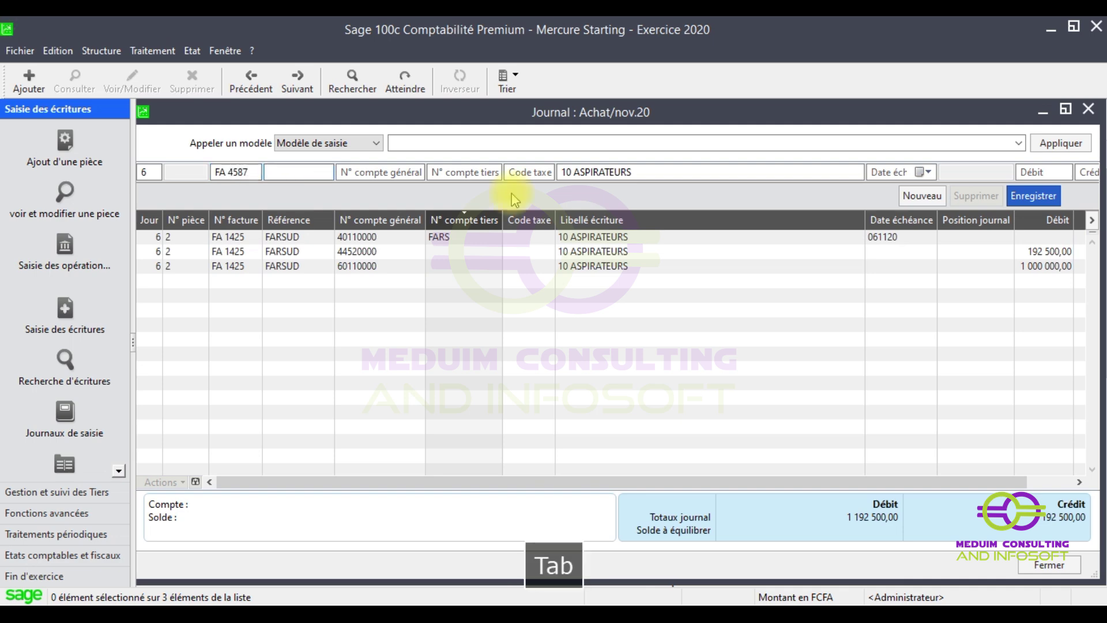
type("VE")
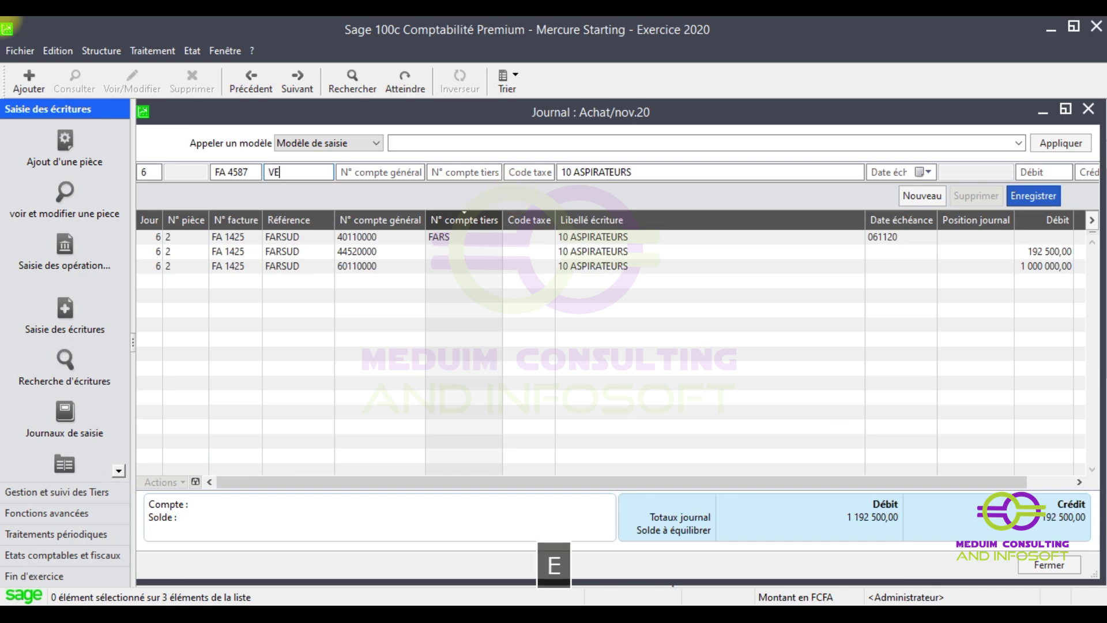
type("RGAS")
key("Tab")
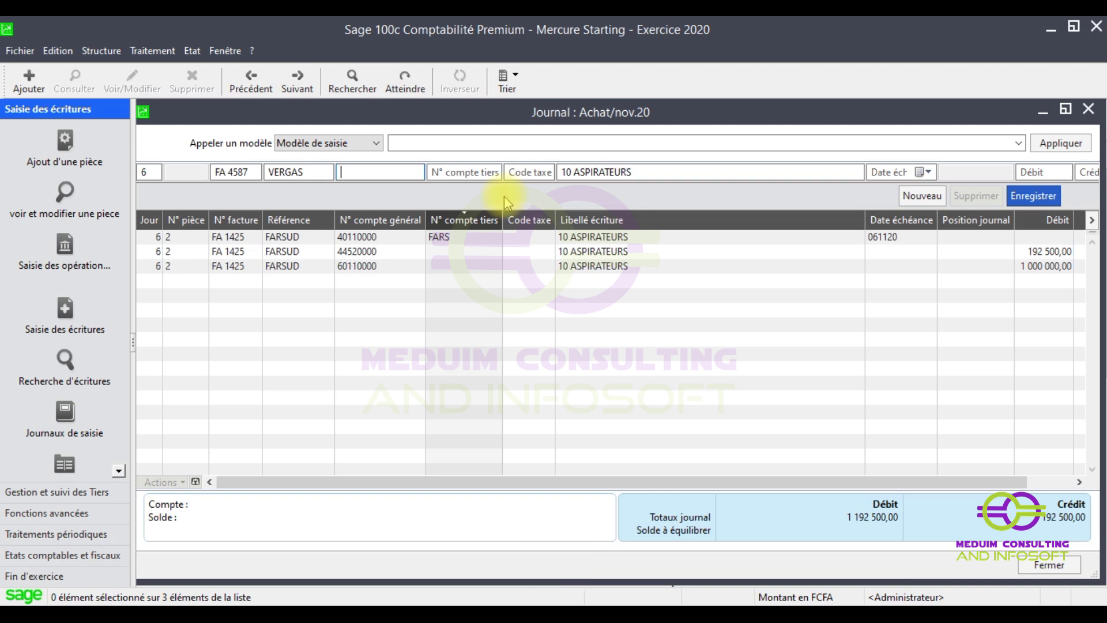
type("6011")
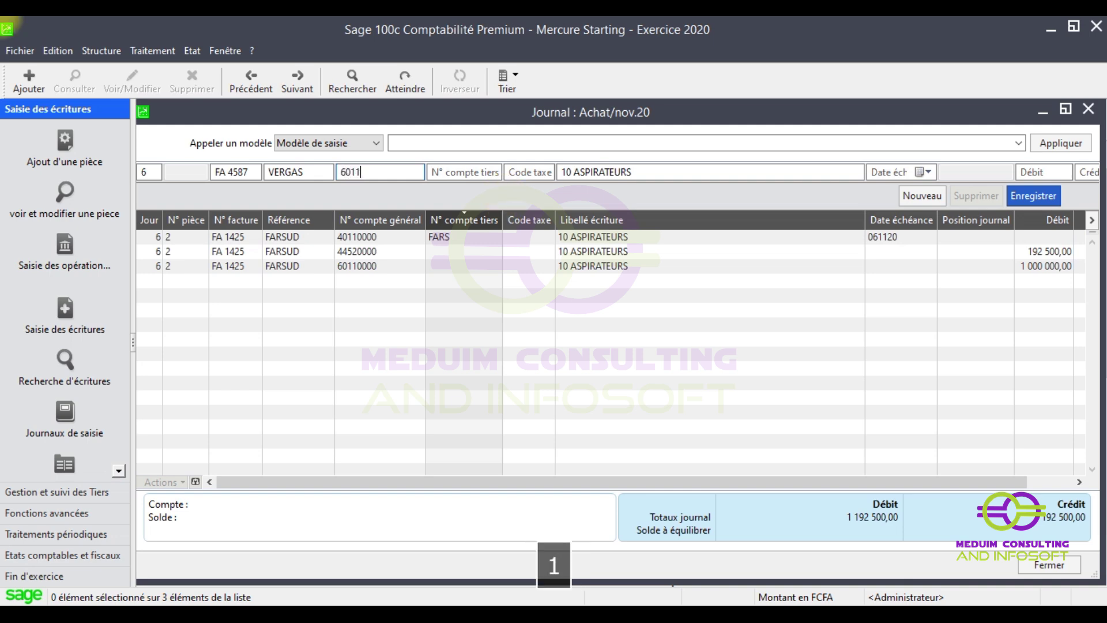
key("Tab")
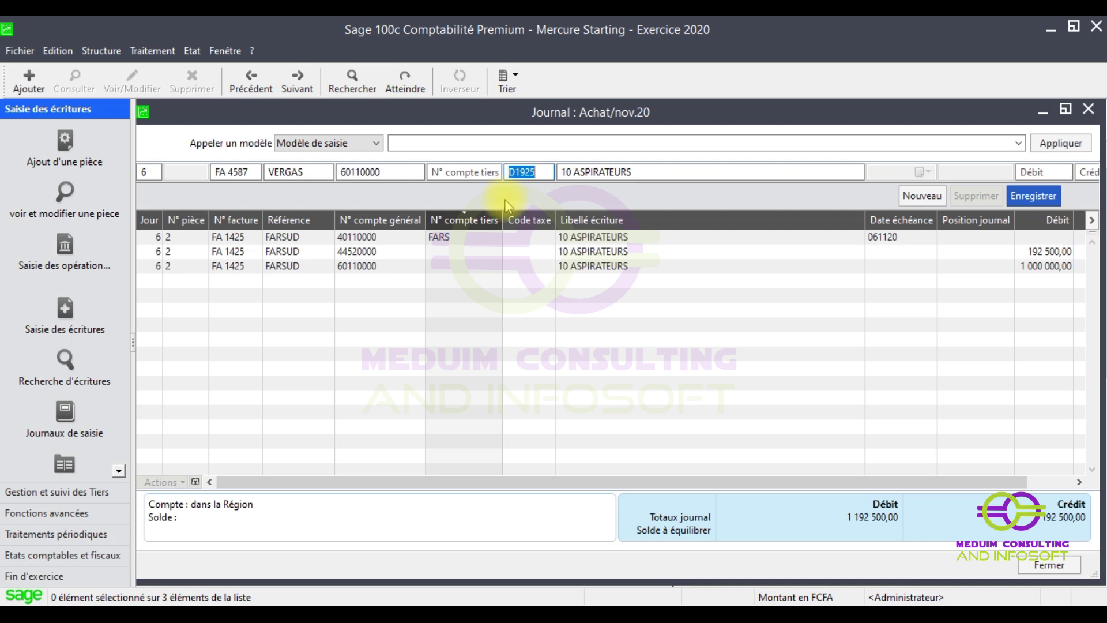
Keep tax code D1925, label the FA 4587 line 10 LAVE LINGE and record it with a debit of 2000000.
key("Tab")
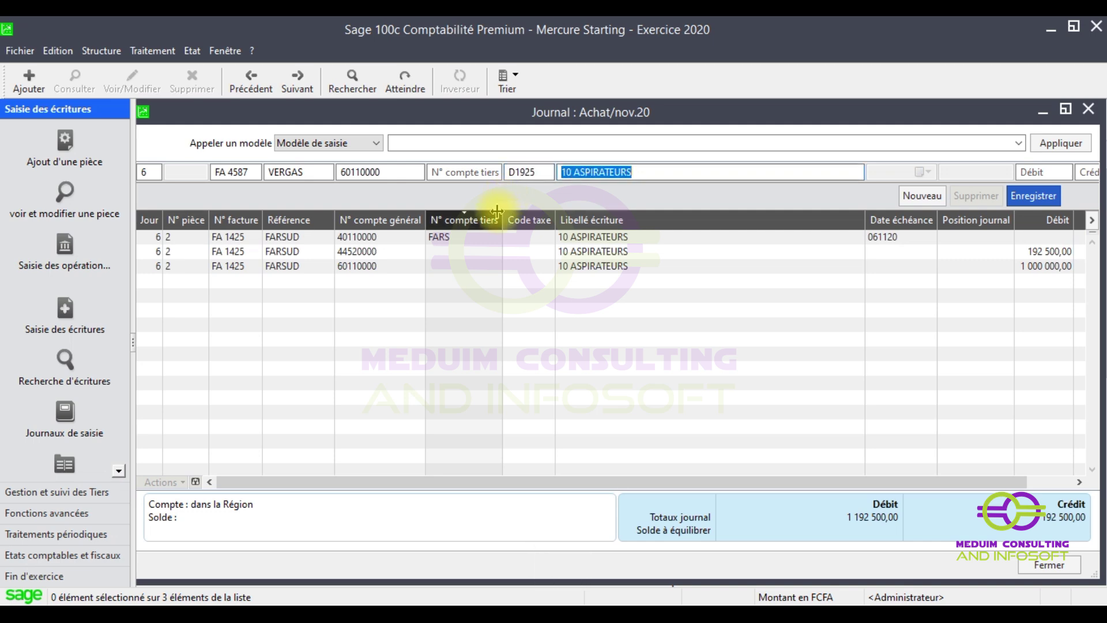
type("10 LINGE")
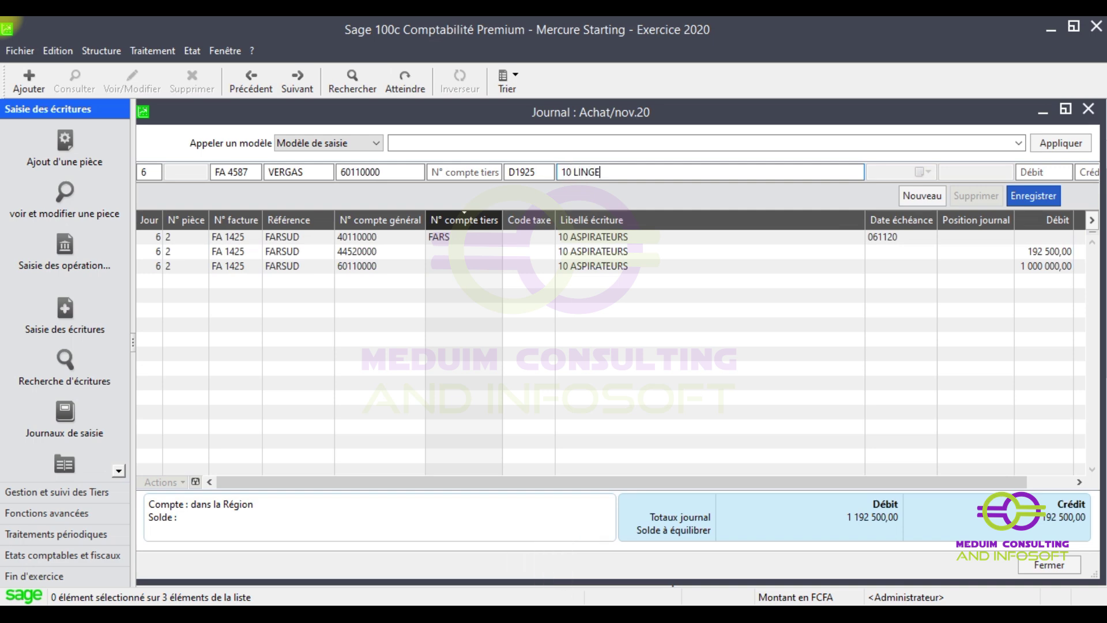
key("BackSpace")
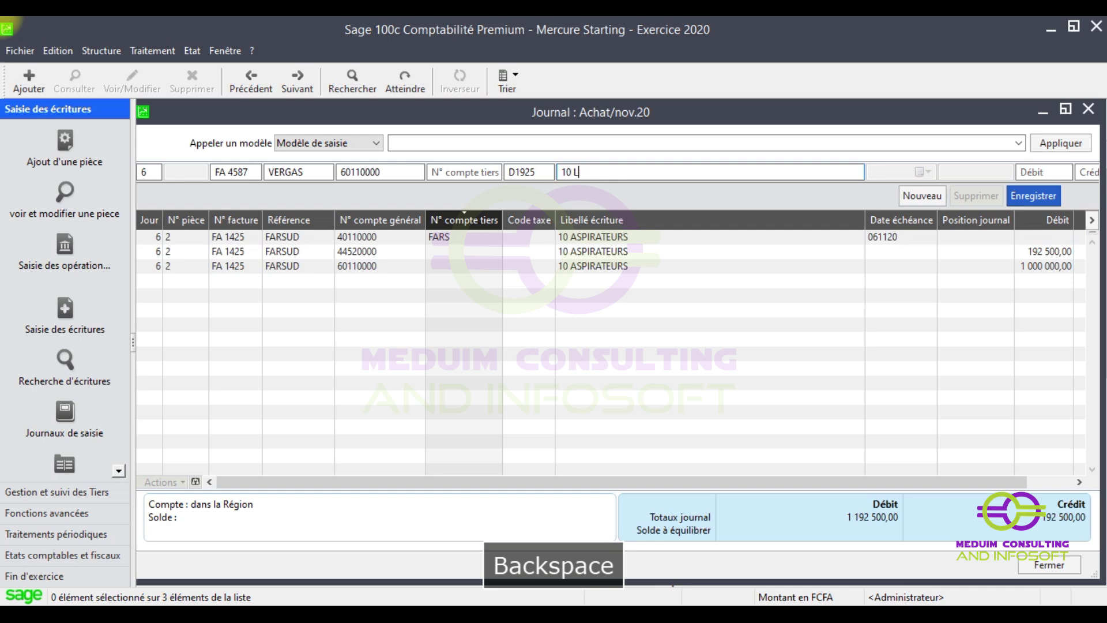
type("AVE LI")
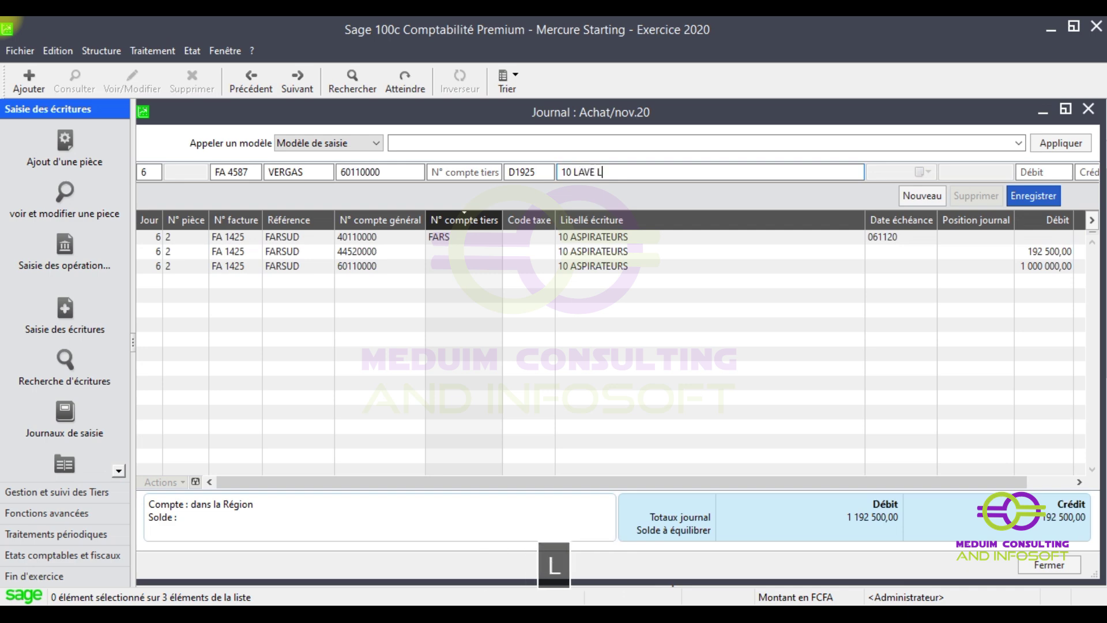
type("NGE")
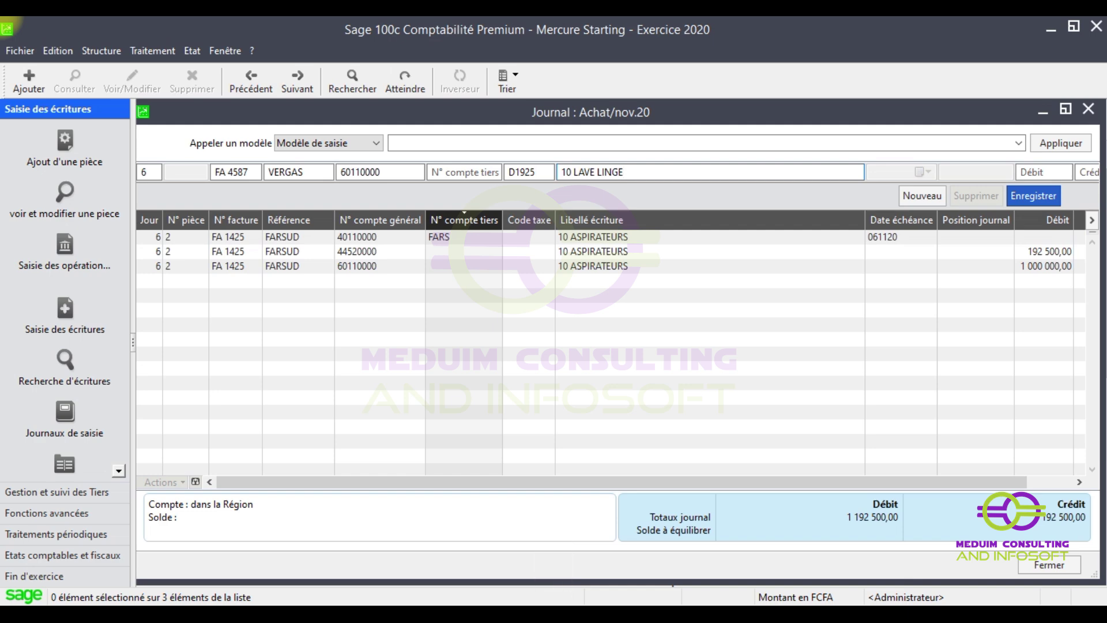
key("Tab")
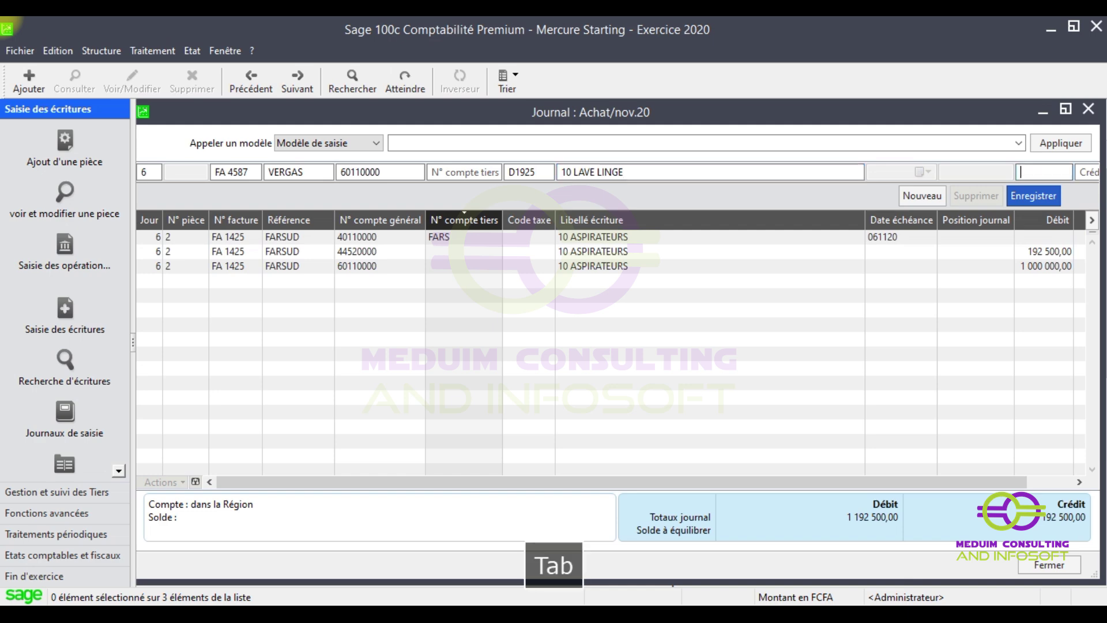
type("2000000")
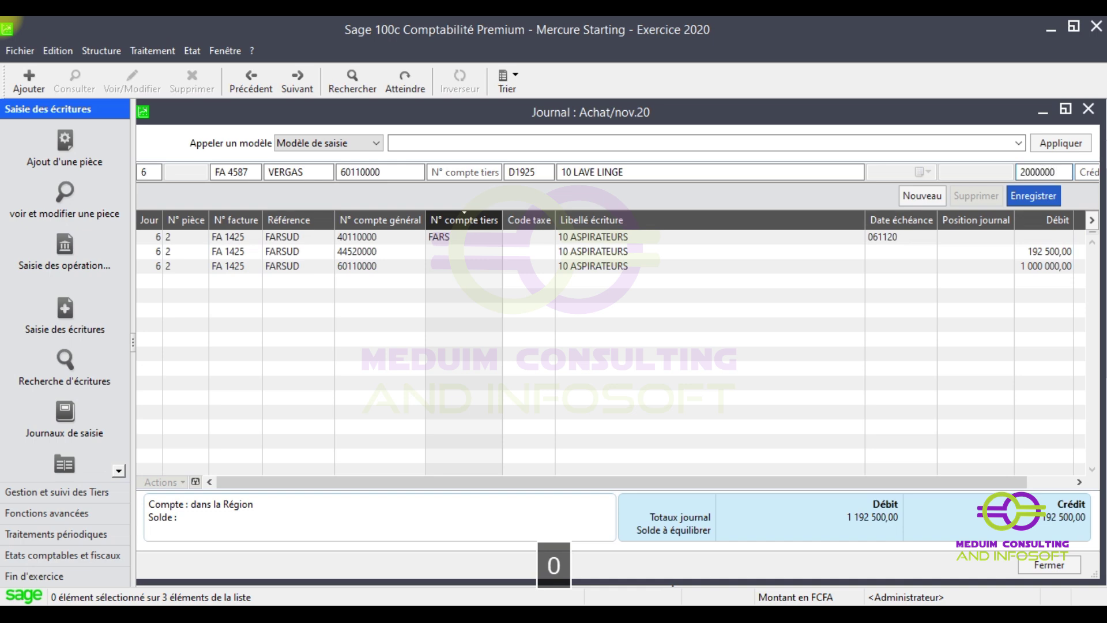
key("Return")
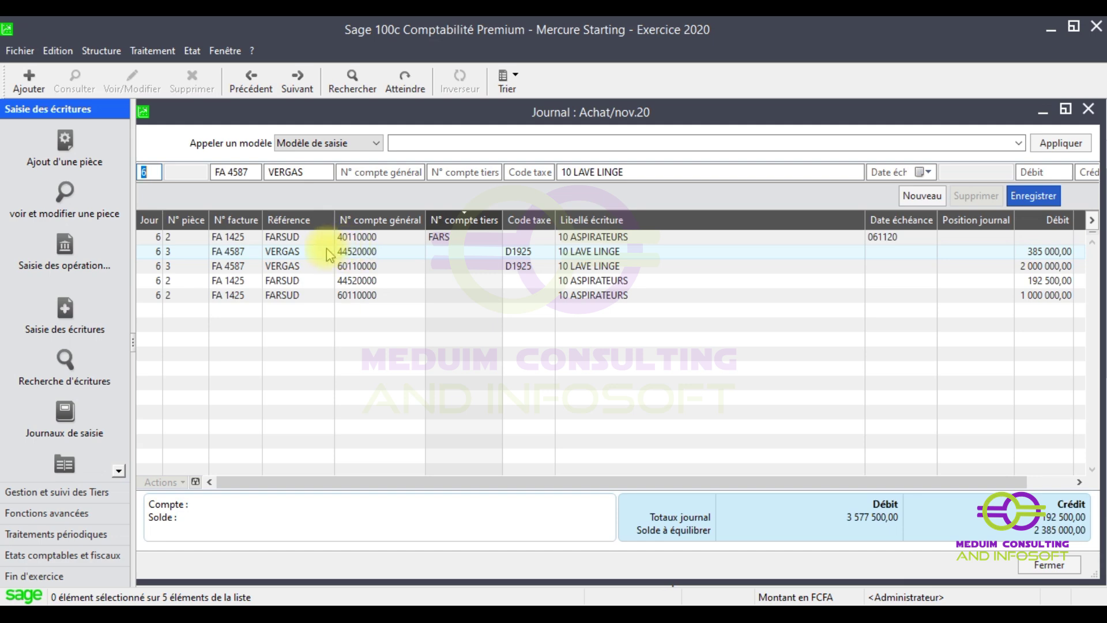
Delete the three lines of invoice FA 1425 (accounts 40110000, 44520000 and 60110000) from the journal.
left_click(223, 295)
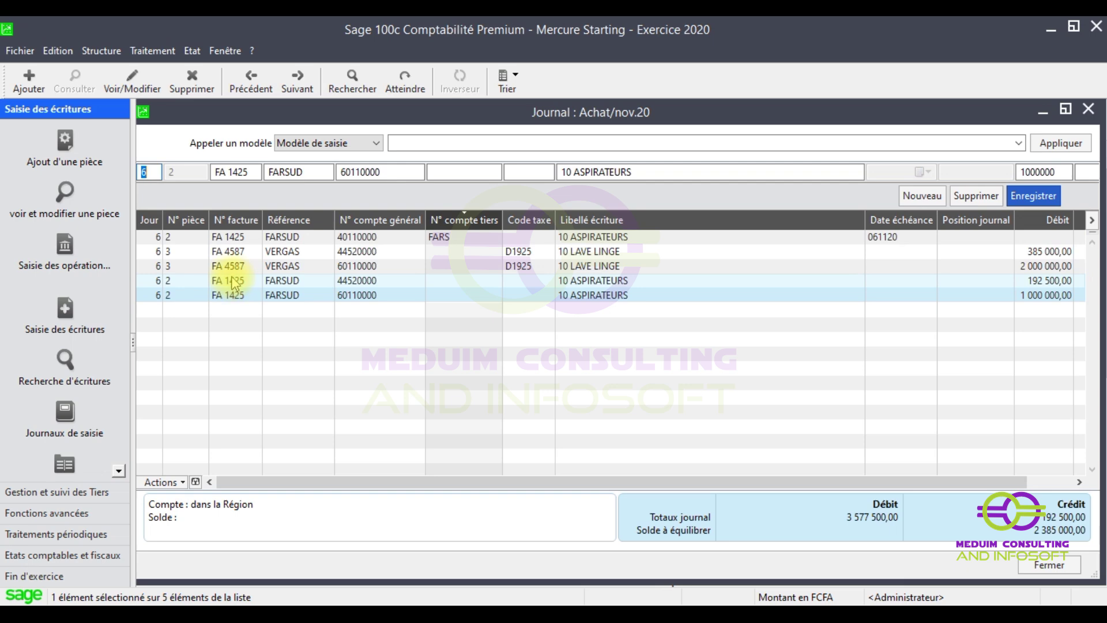
left_click(229, 265, "ctrl")
left_click(232, 282, "ctrl")
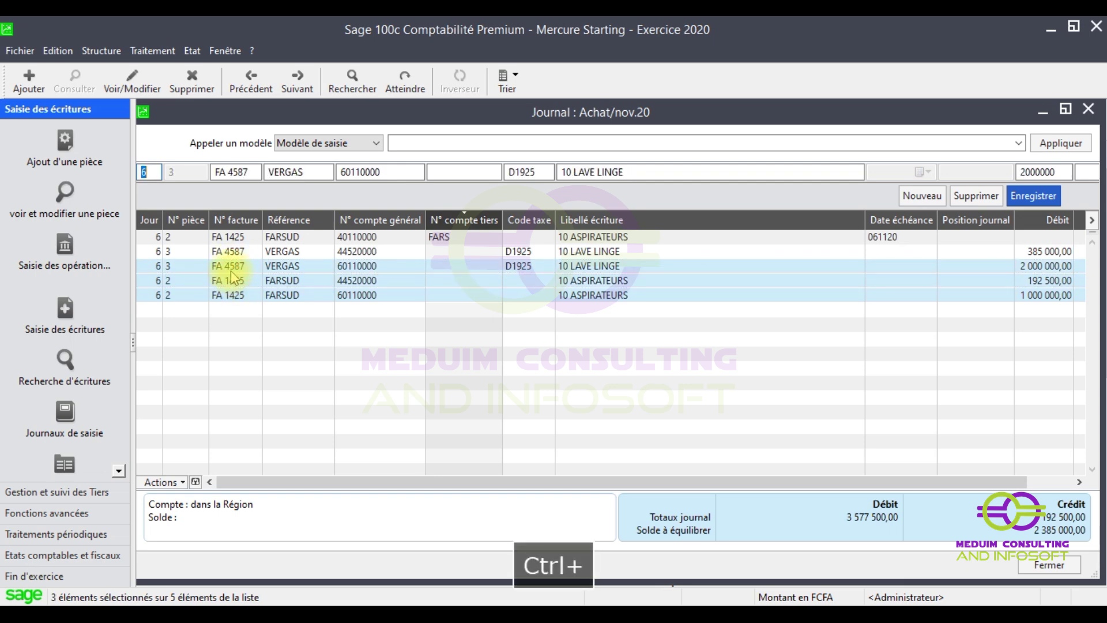
left_click(231, 268, "ctrl")
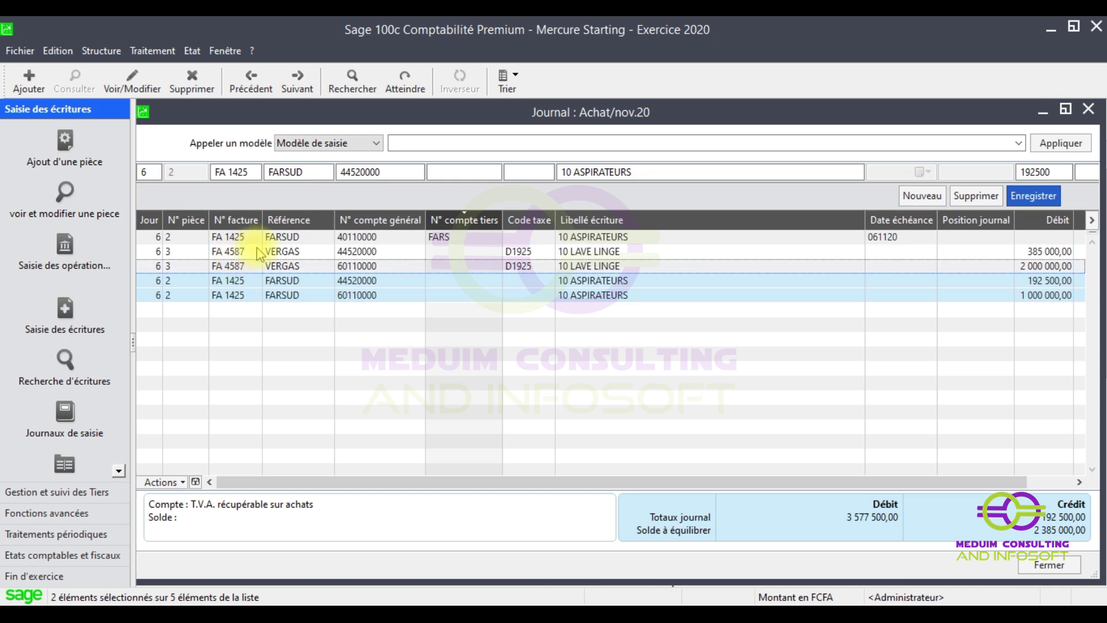
left_click(310, 237, "ctrl")
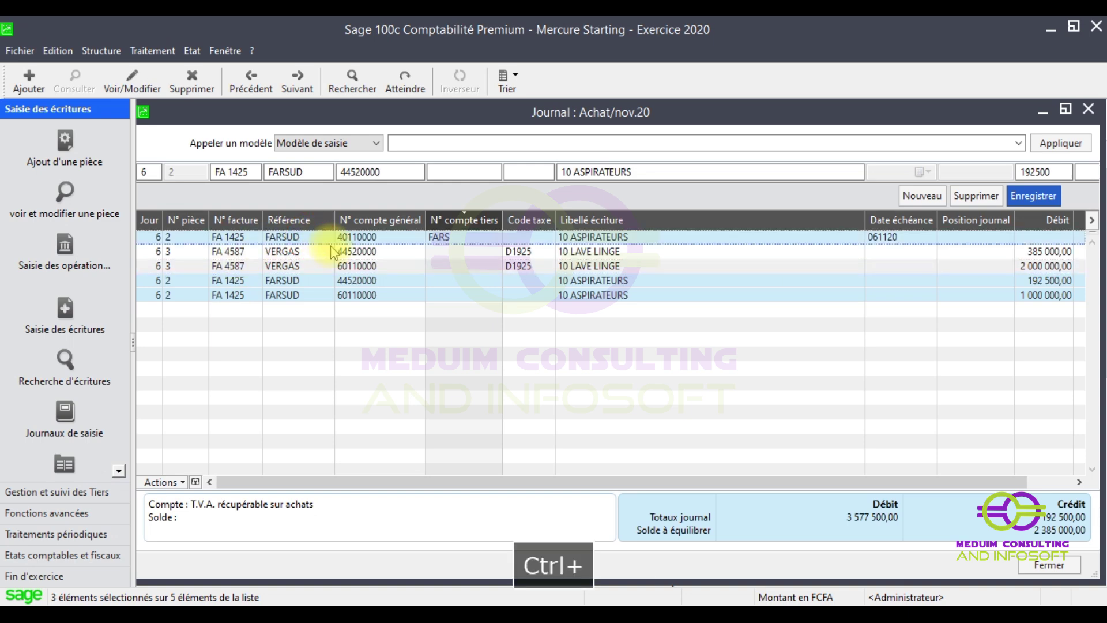
right_click(343, 297)
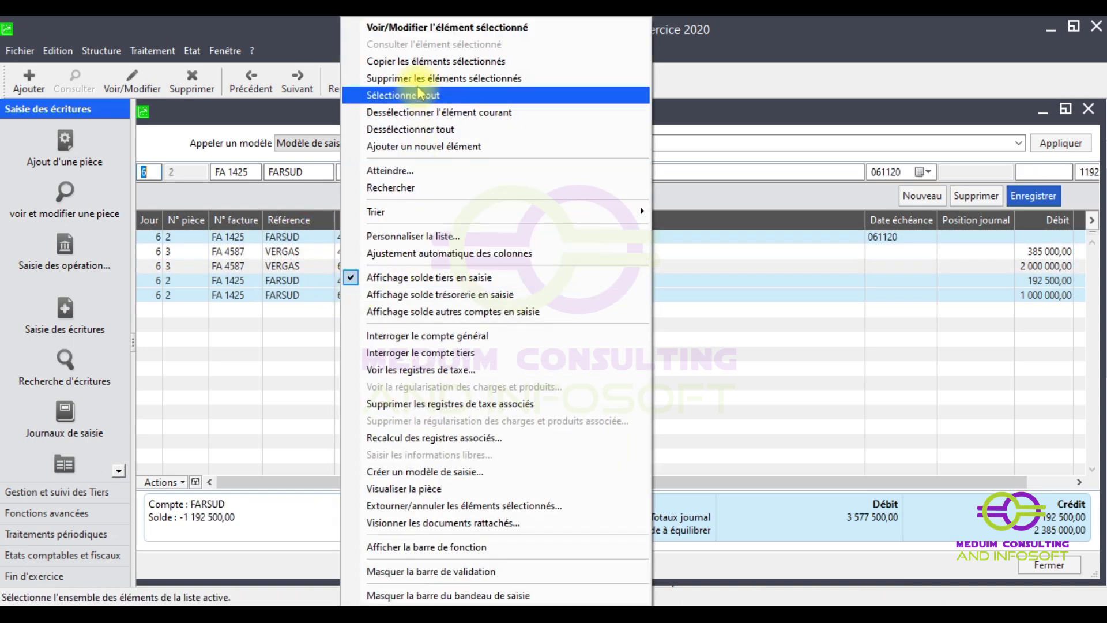
left_click(419, 78)
left_click(508, 379)
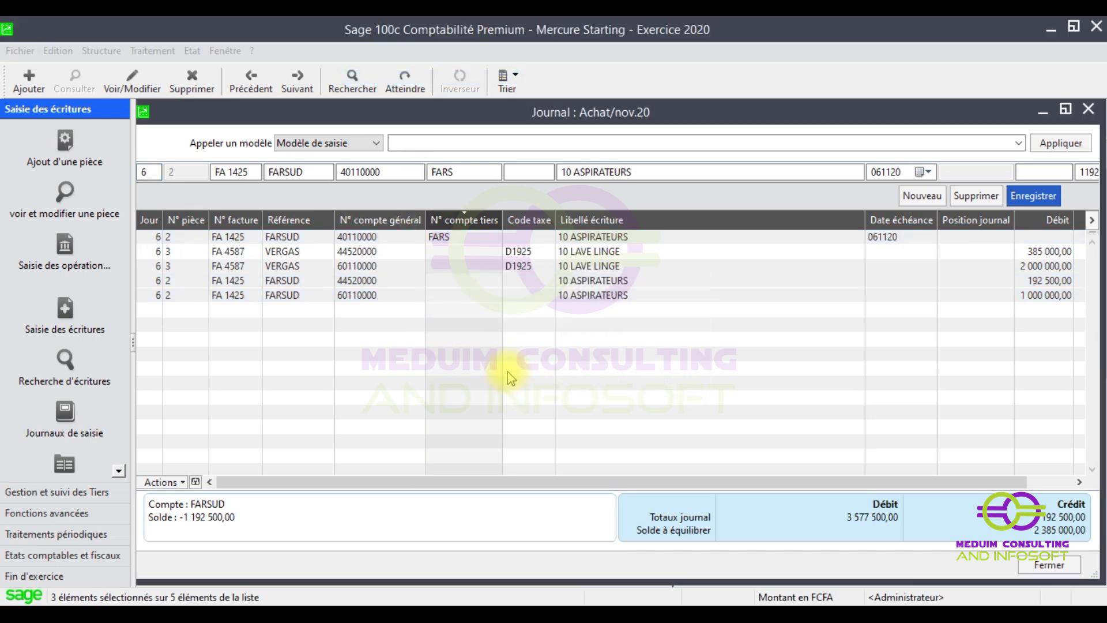
left_click(507, 379)
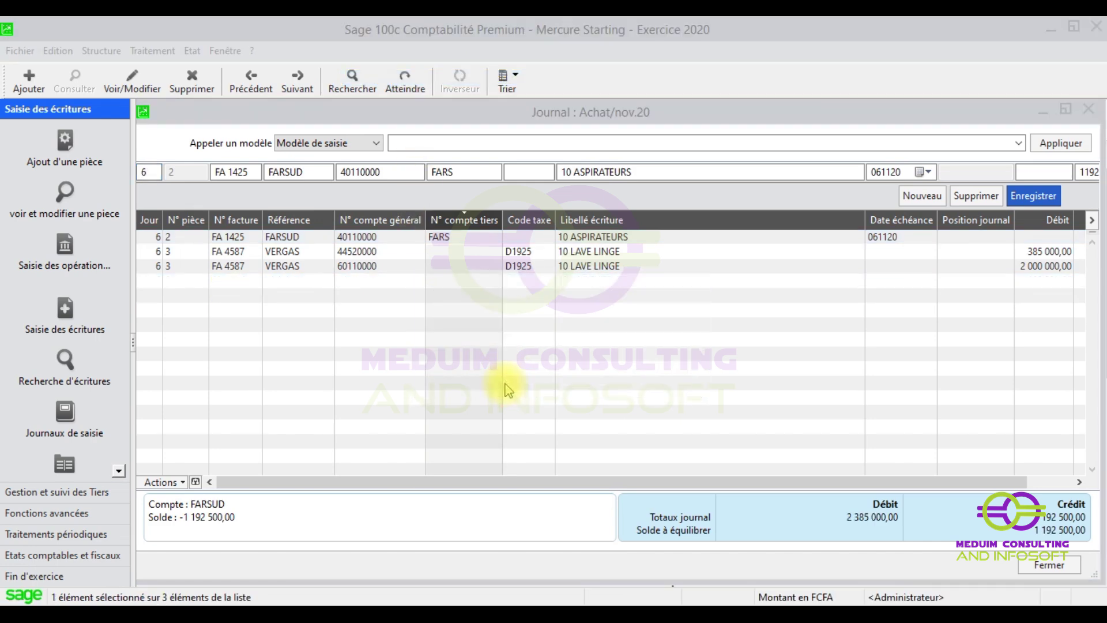
left_click(507, 377)
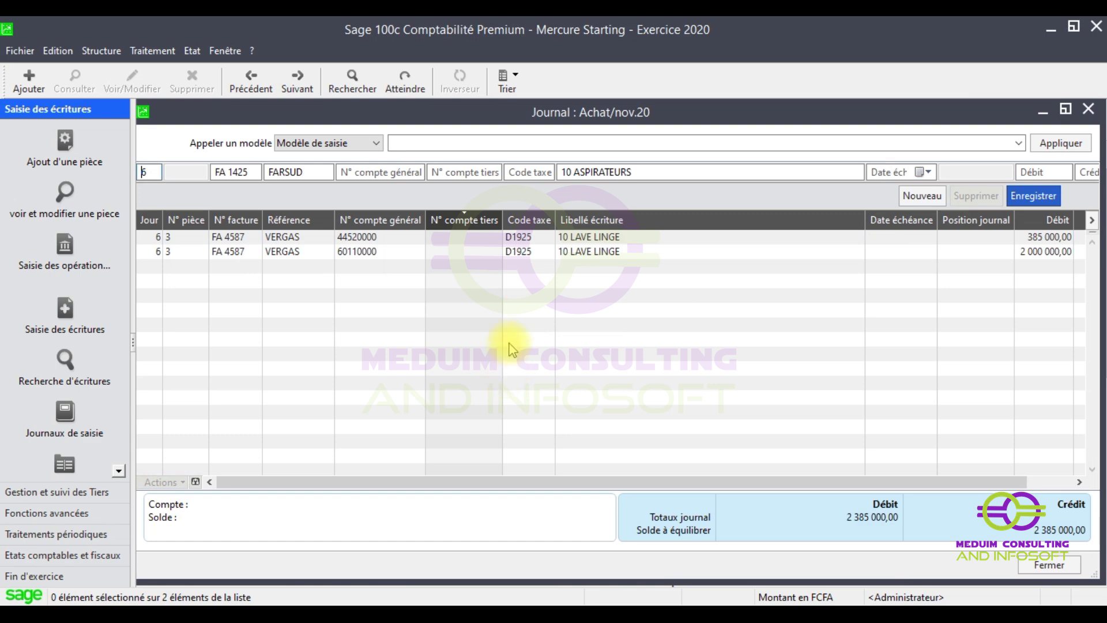
Delete both lines of invoice FA 4587 from the journal, re-entering 6 as the day.
left_click(355, 253)
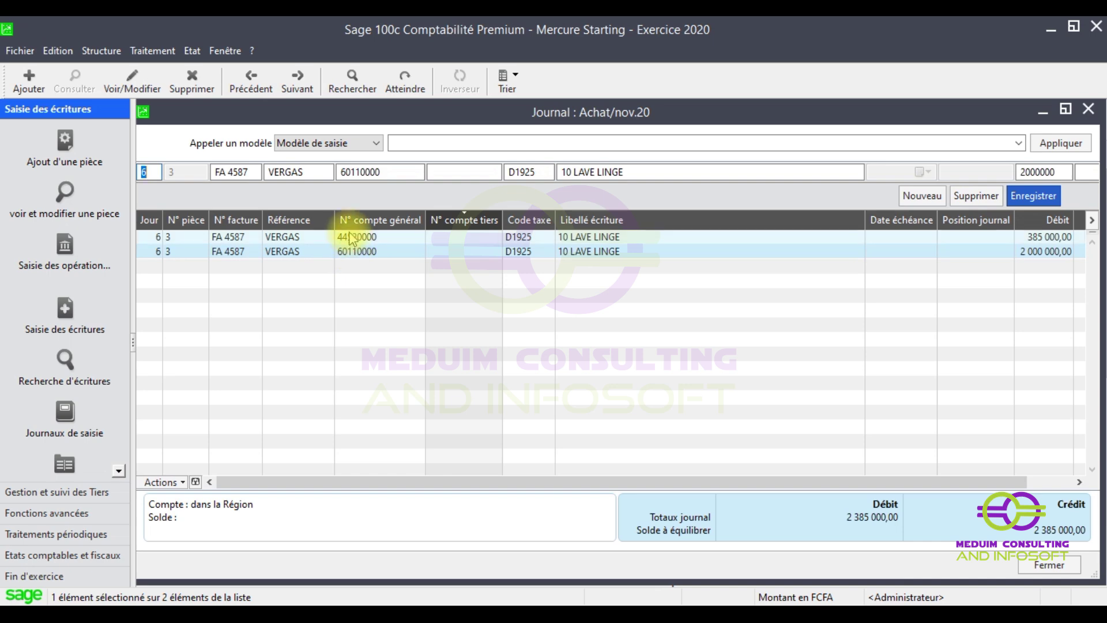
left_click(348, 237, "ctrl")
key("Delete")
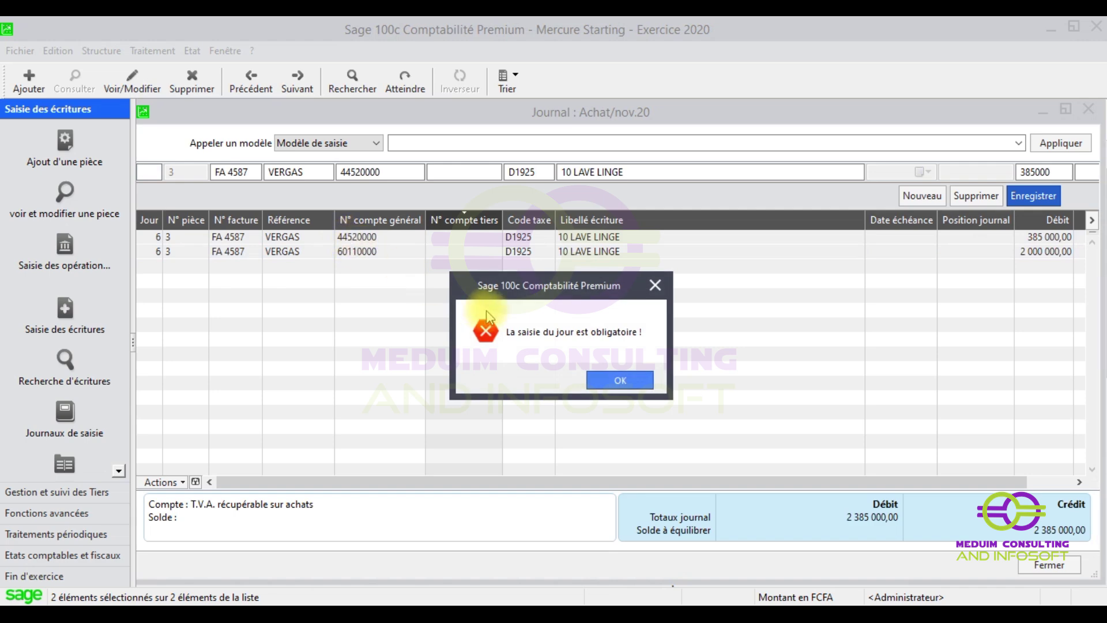
left_click(653, 285)
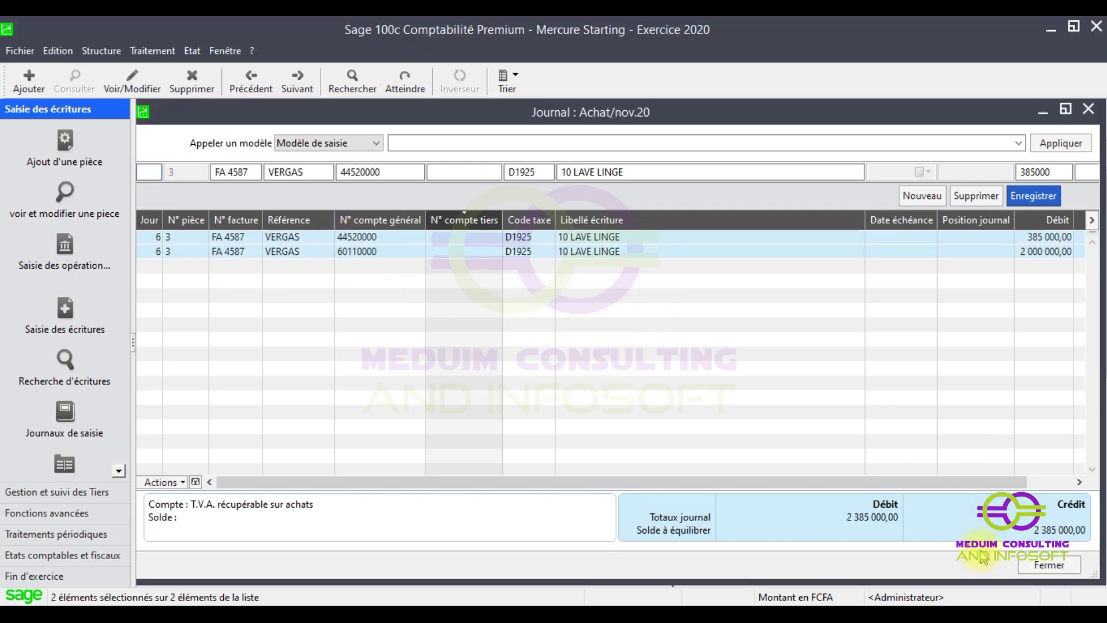
left_click(965, 194)
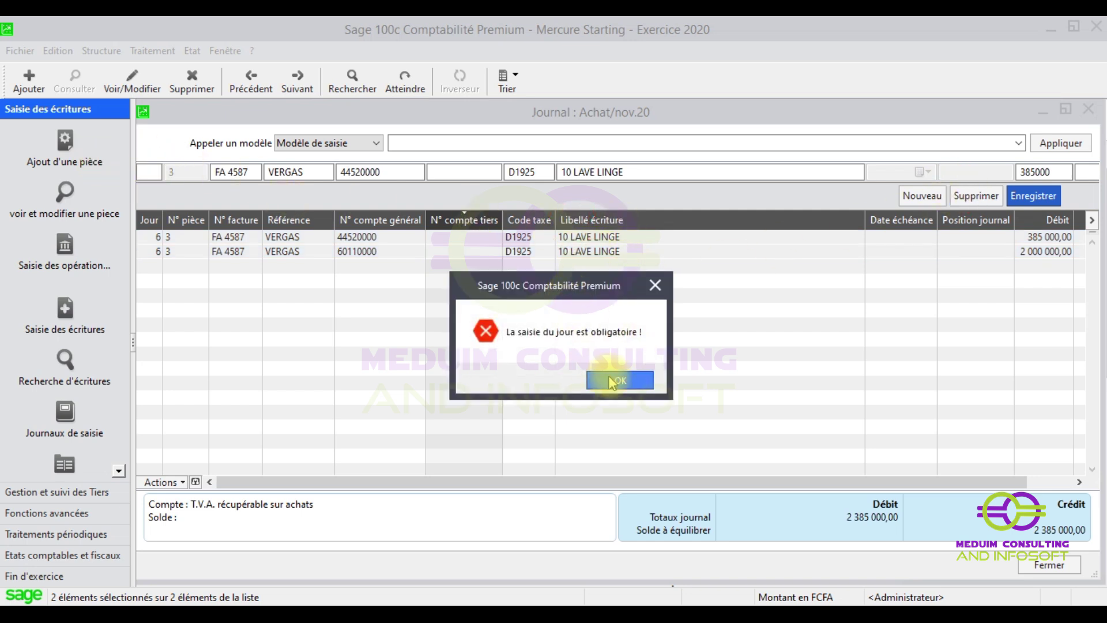
left_click(632, 382)
type("6")
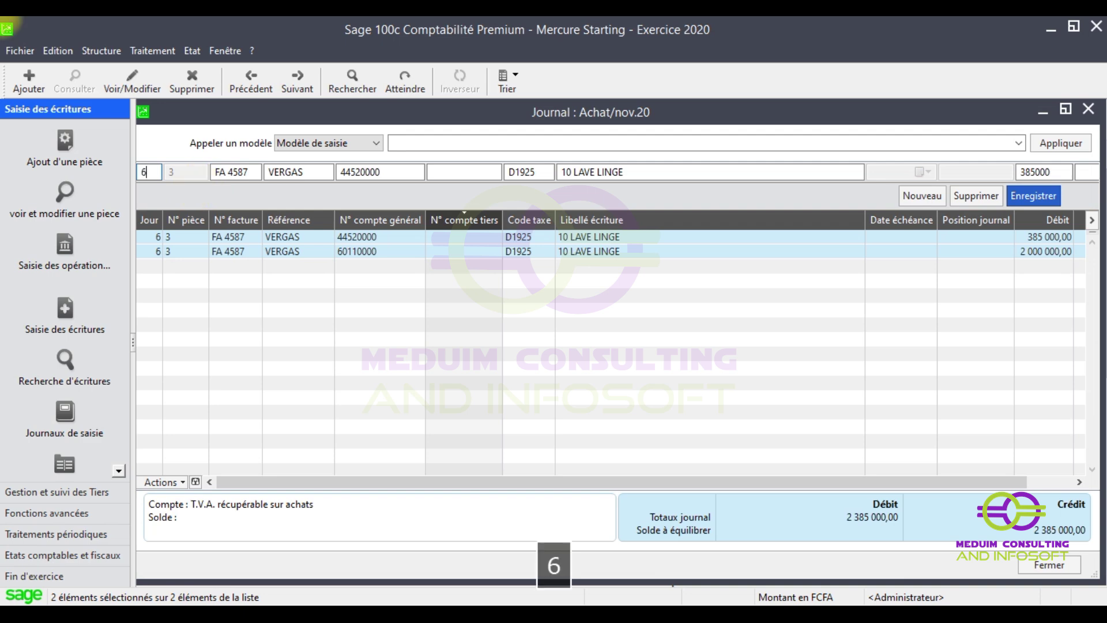
left_click(975, 196)
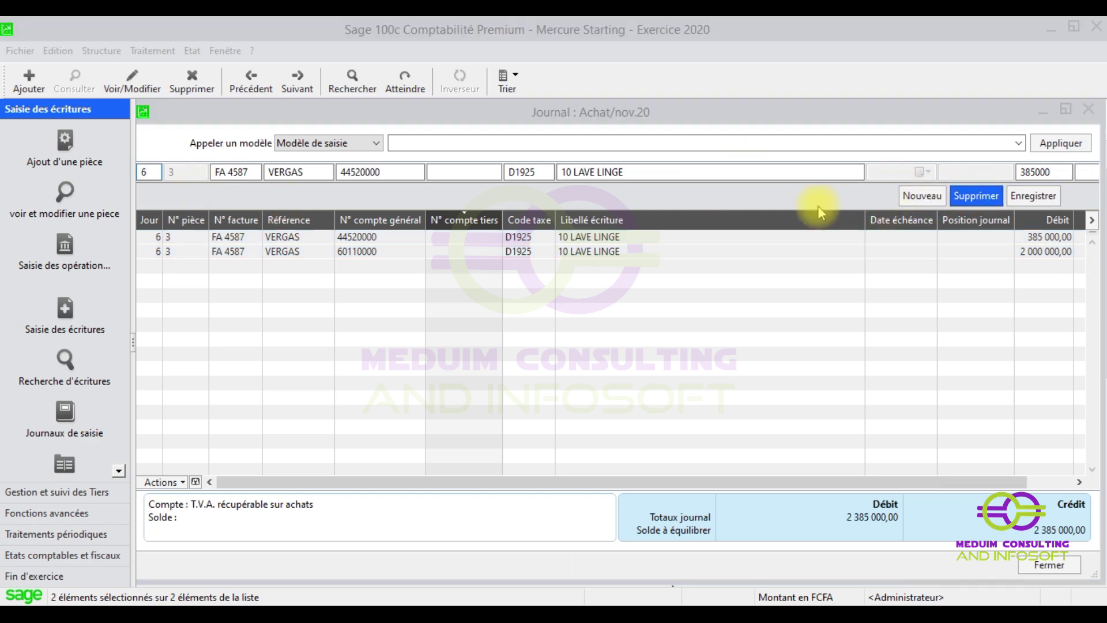
left_click(499, 379)
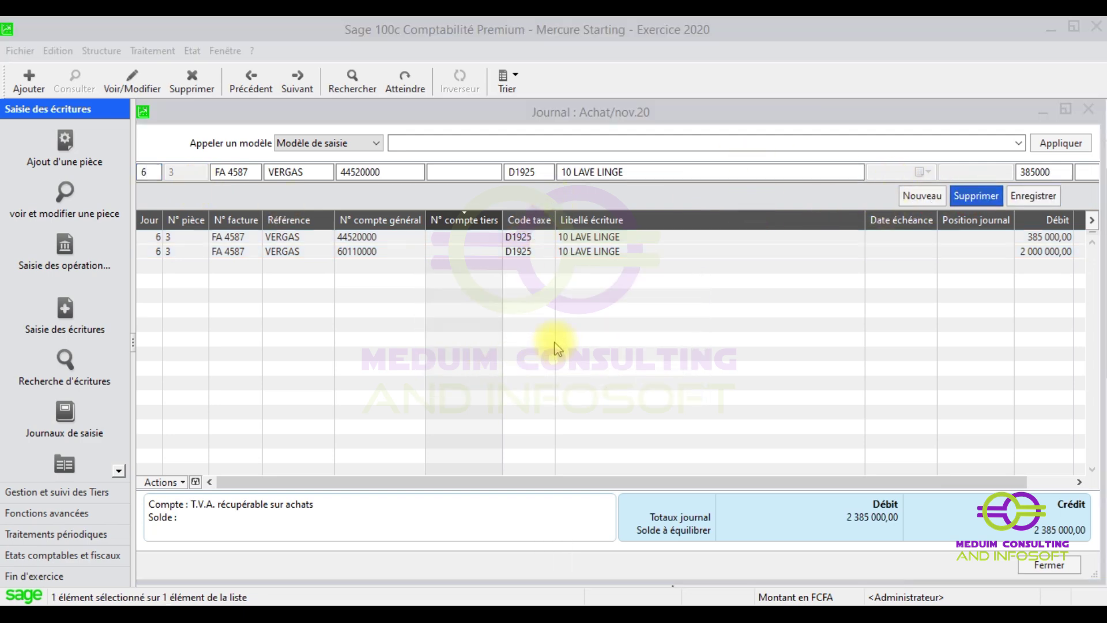
left_click(510, 378)
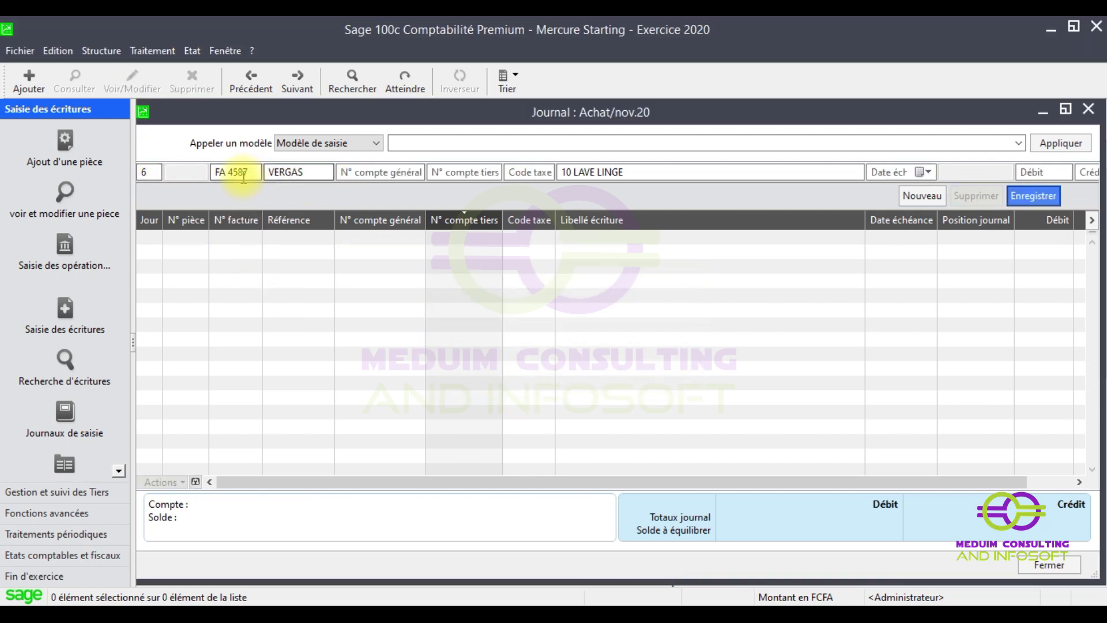
Enter general account 6011 on the FA 4587 line and reselect tax code D1925 (TVA DEDUCTIBLE / ACHAT) from the deductible taxes.
left_click(365, 173)
type("6011")
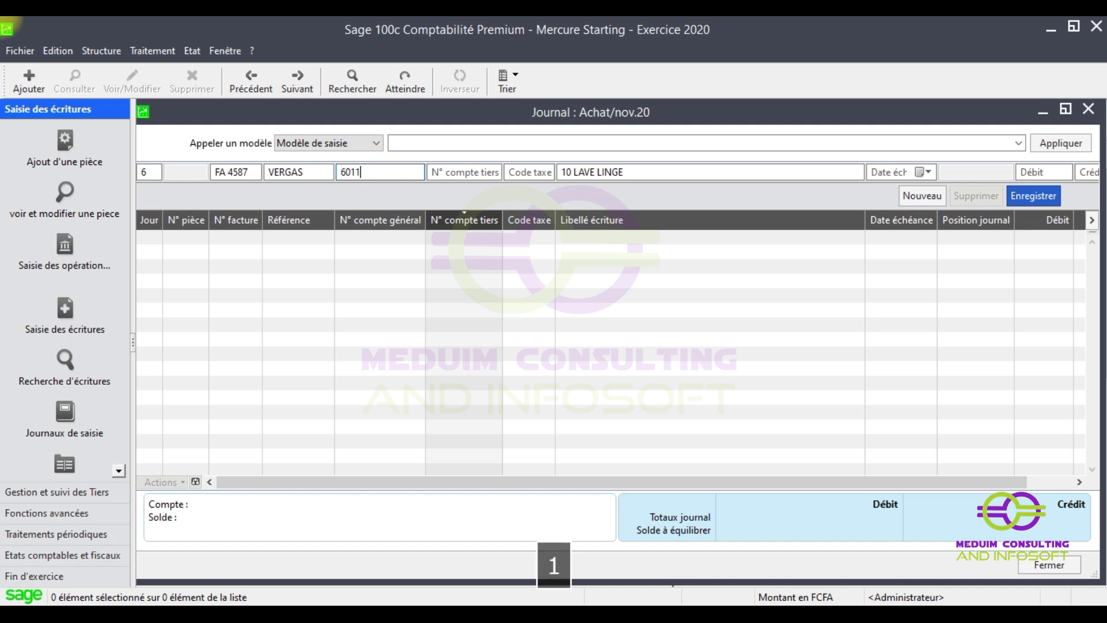
key("Tab")
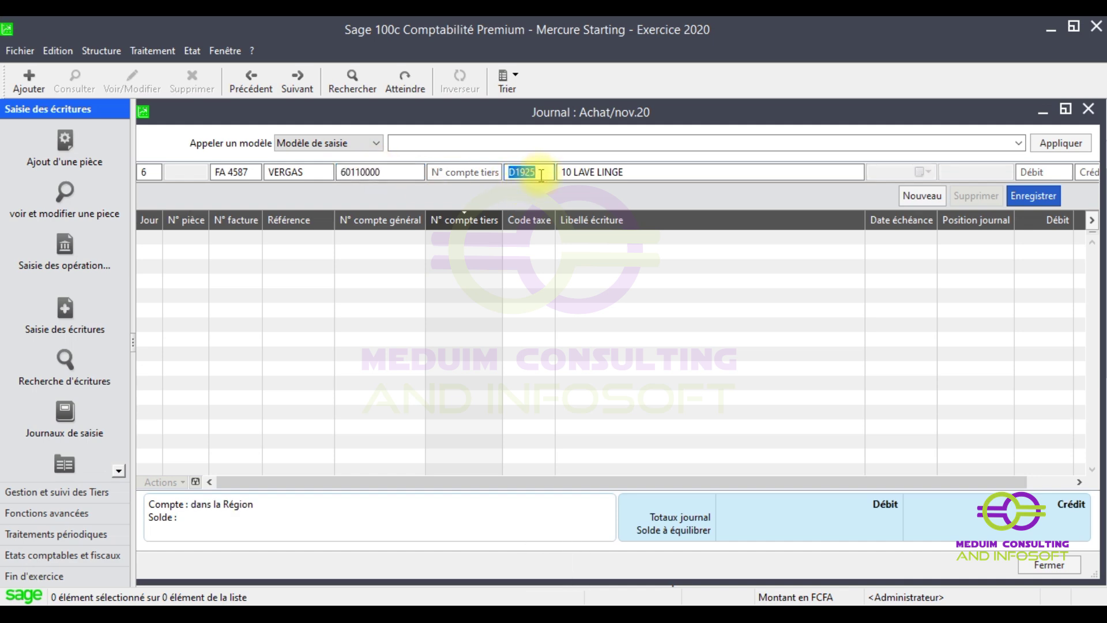
key("BackSpace")
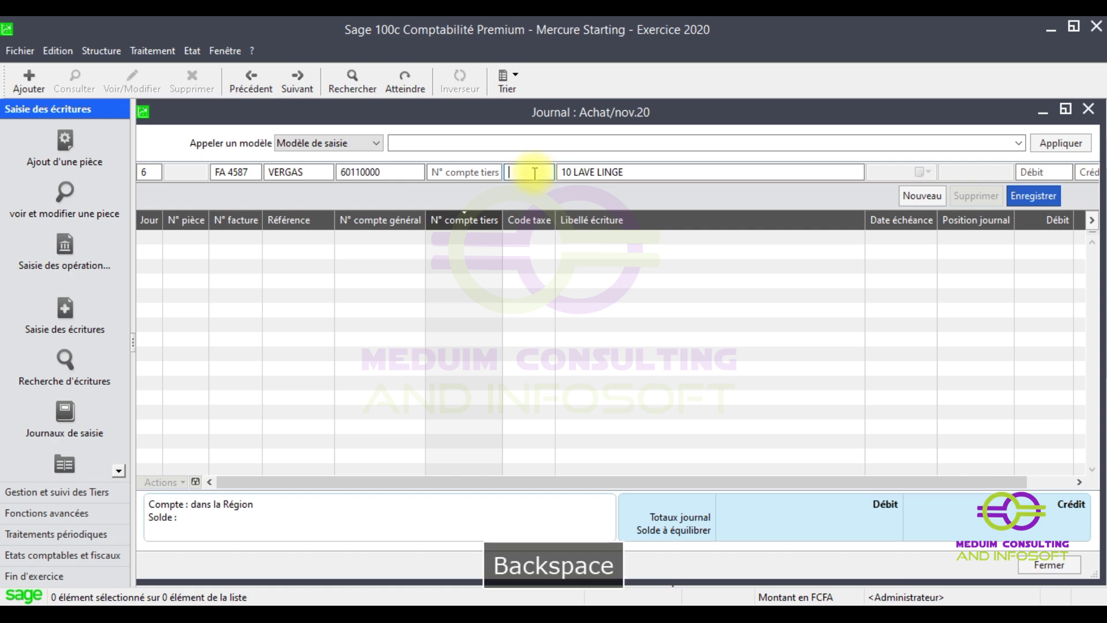
key("F4")
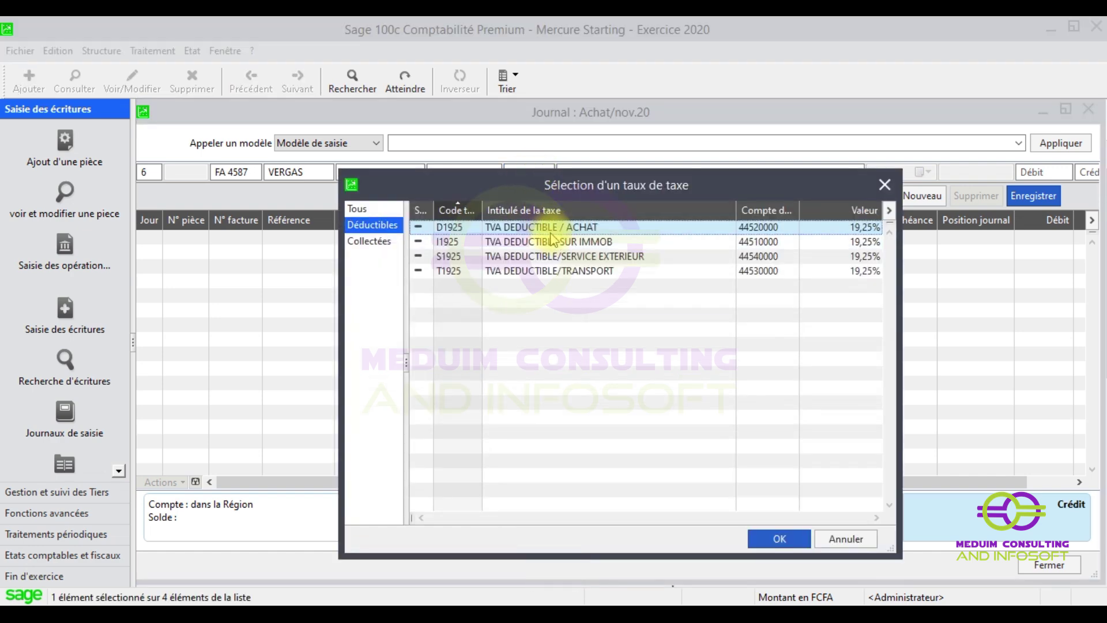
double_click(546, 229)
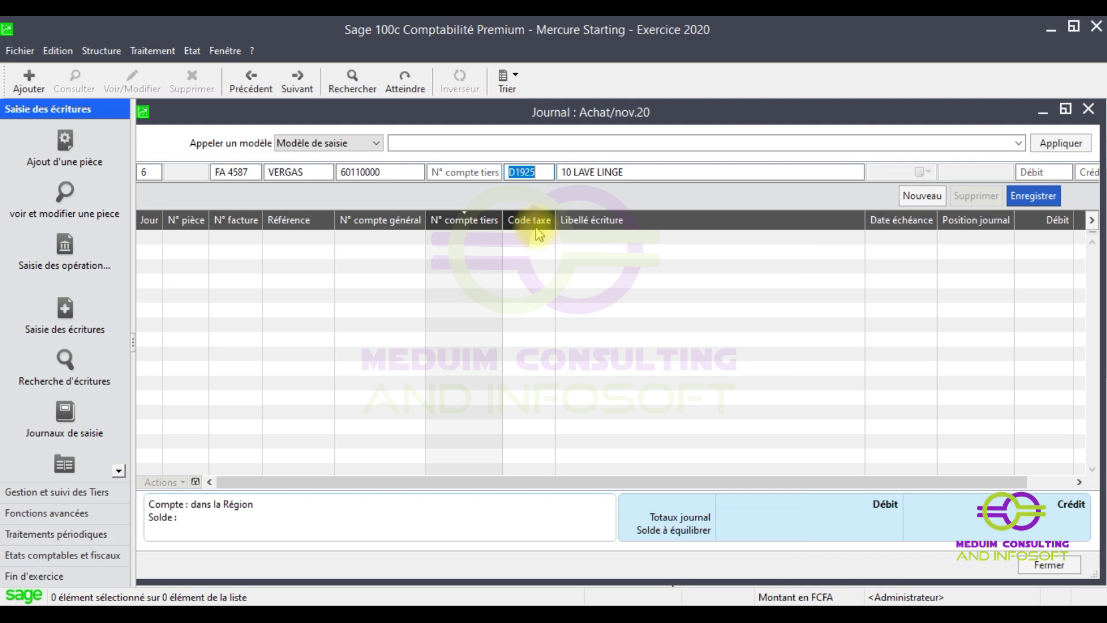
Keep the label 10 LAVE LINGE and record the purchase line with a debit of 2000000.
key("Tab")
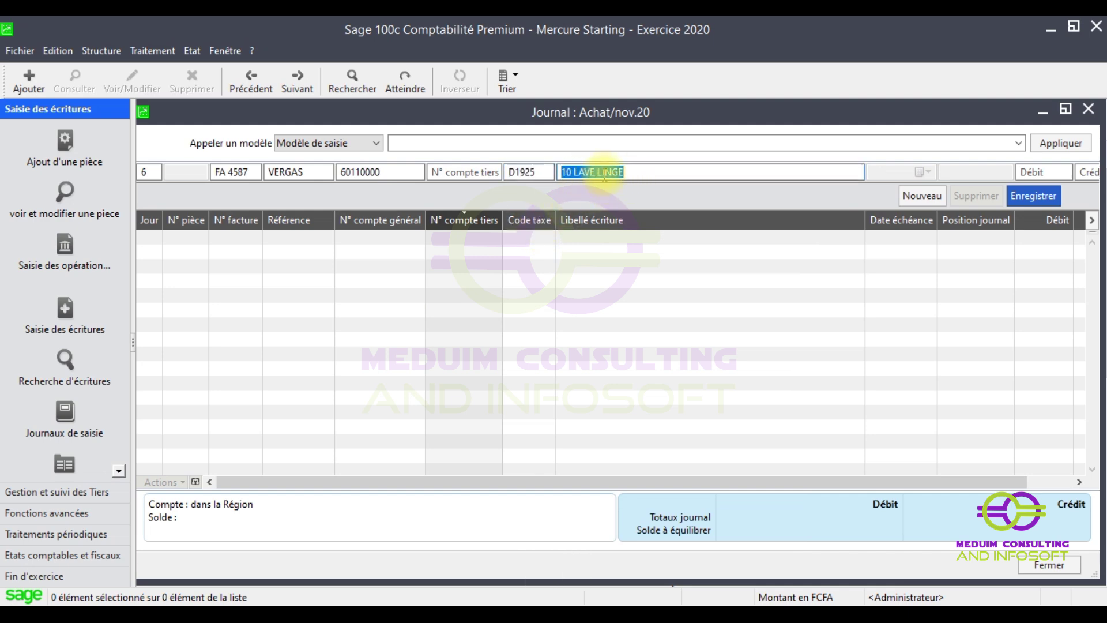
key("Tab")
key("Tab")
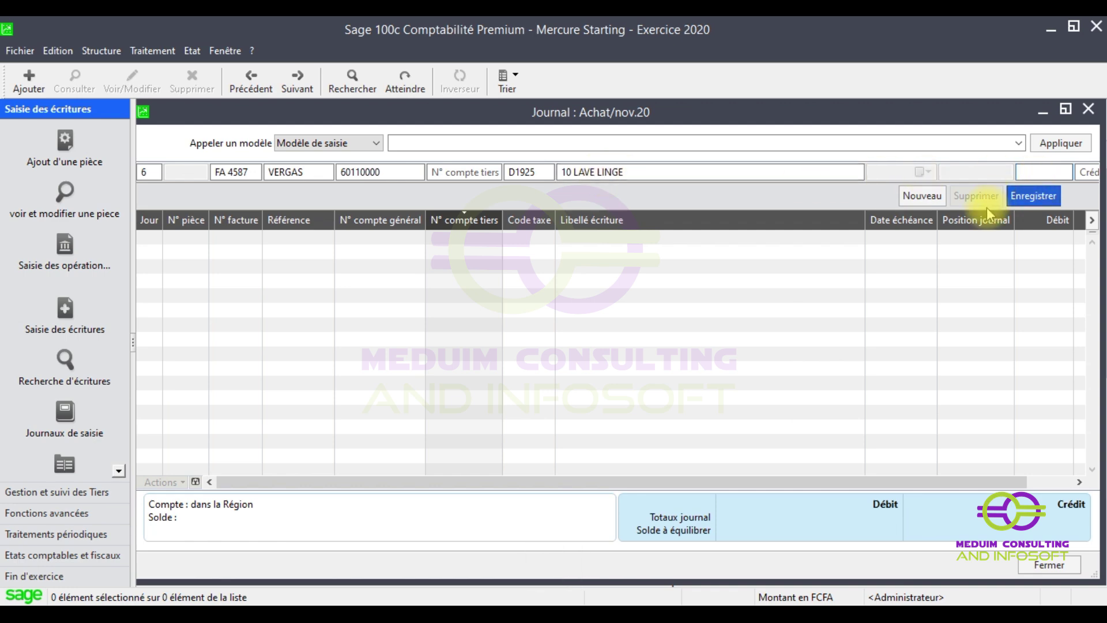
type("2000000")
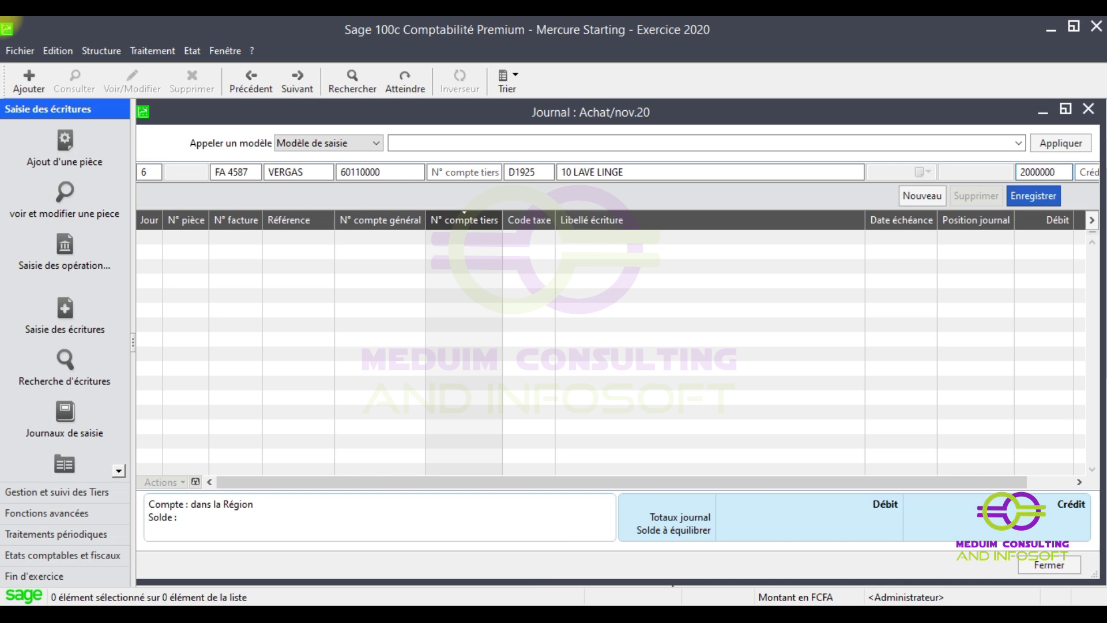
key("Return")
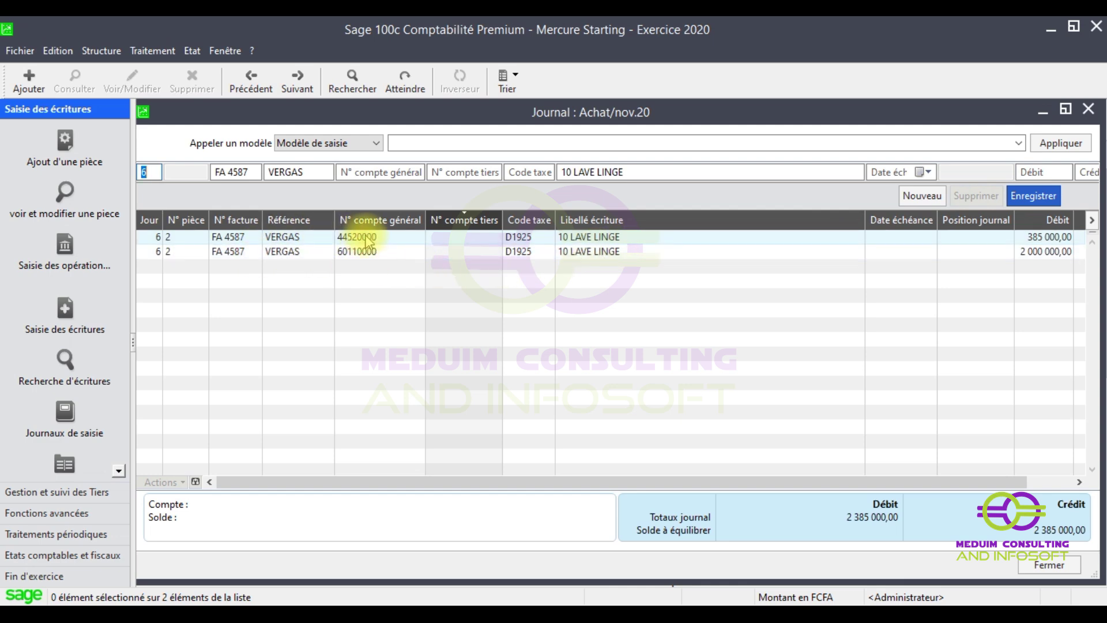
On a new FA 4587 line, leave the general account blank and choose VERG as the third-party account.
key("Tab")
key("Tab")
key("Tab")
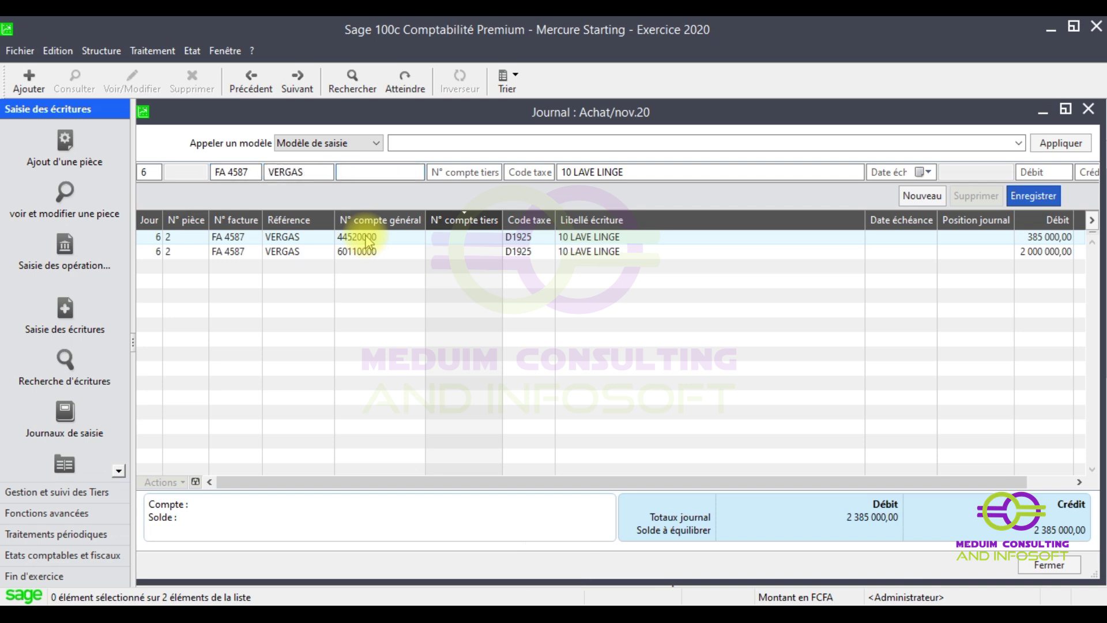
key("Tab")
type("VER")
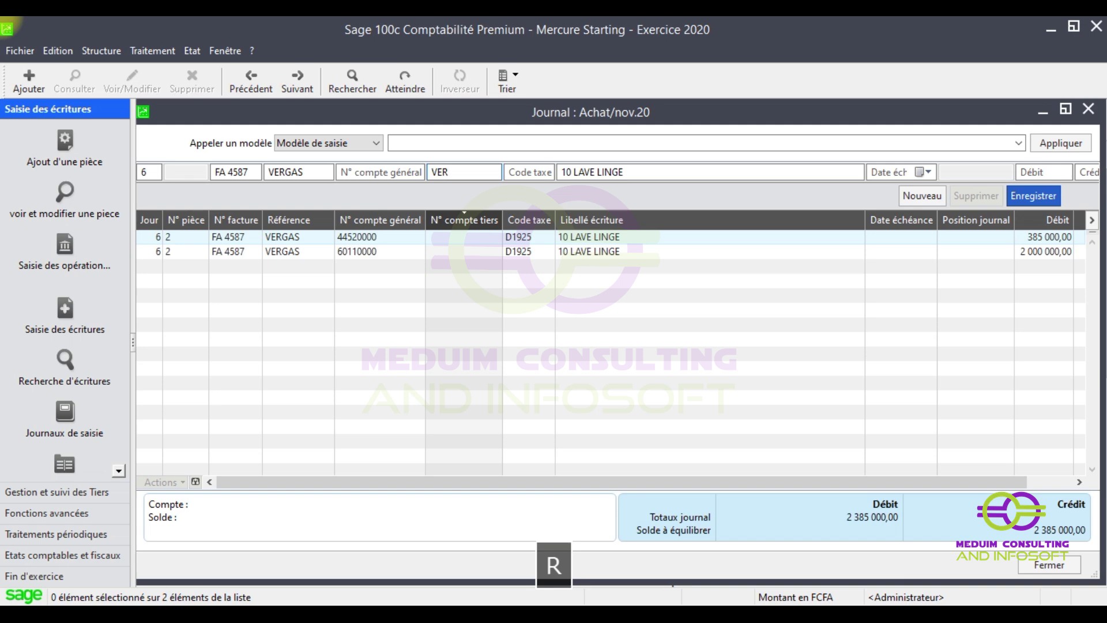
key("Tab")
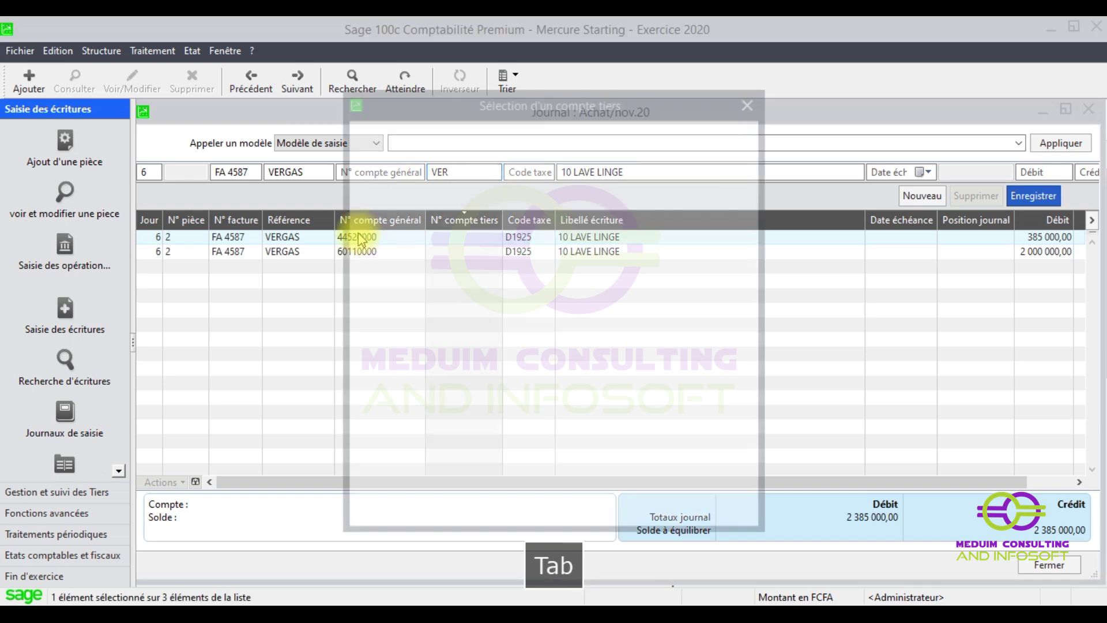
double_click(571, 202)
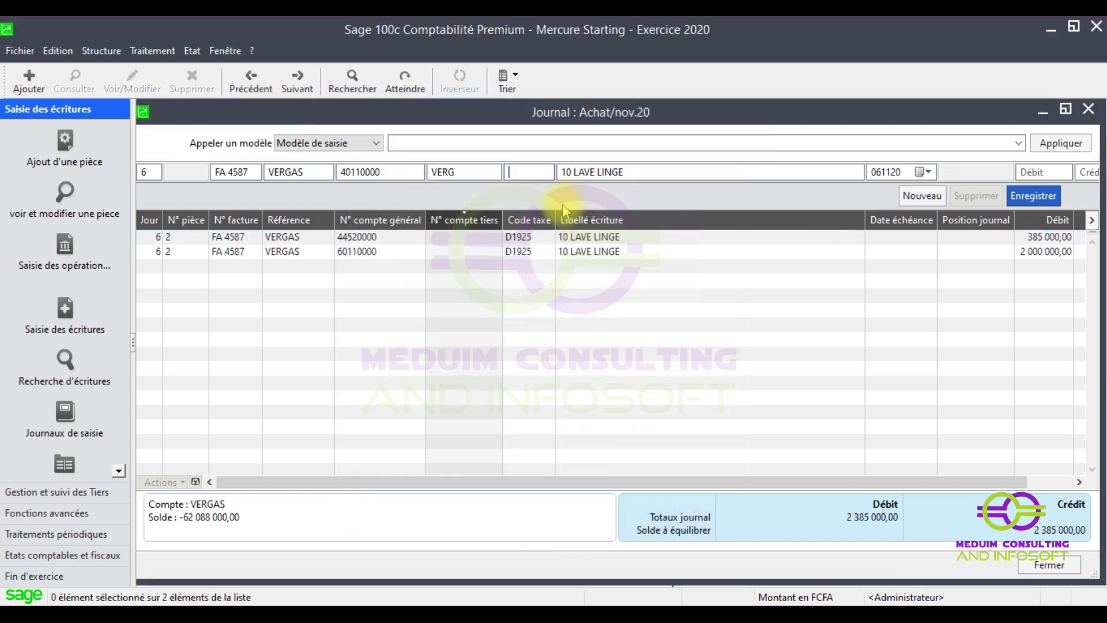
Leave the supplier line's tax code empty, keep its label and due date 061120, and record it with a credit of 2385000.
key("Tab")
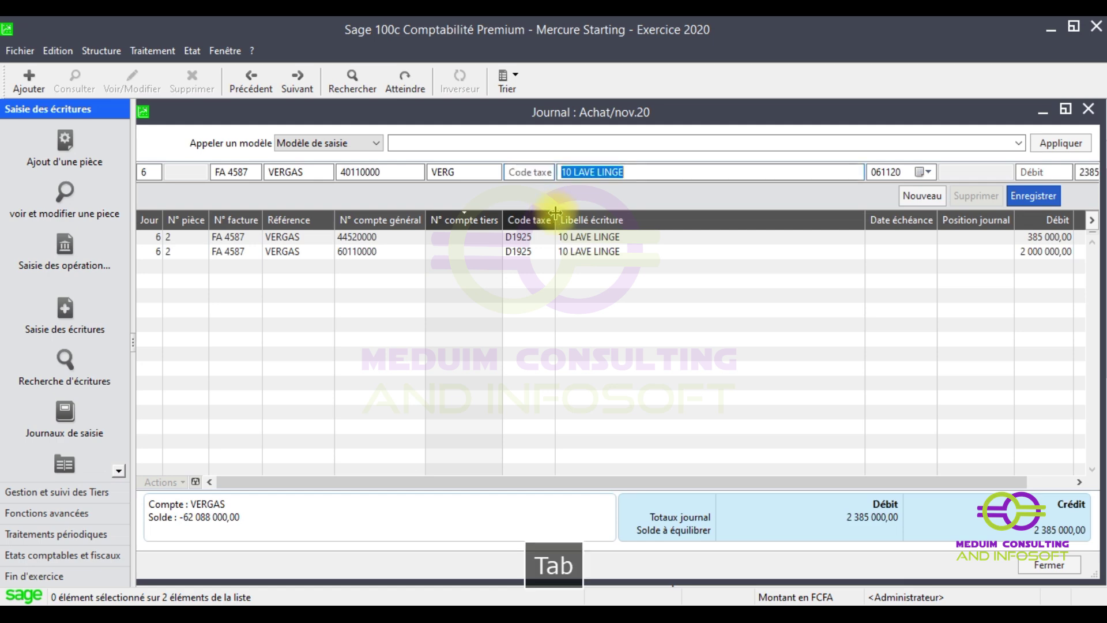
key("Tab")
key("Tab")
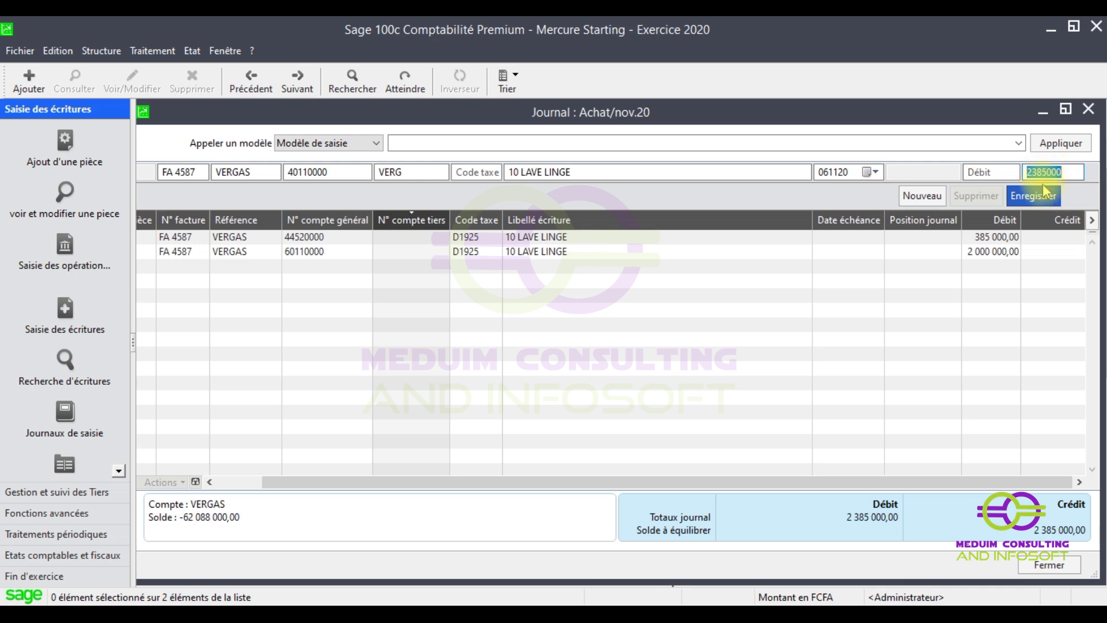
key("Return")
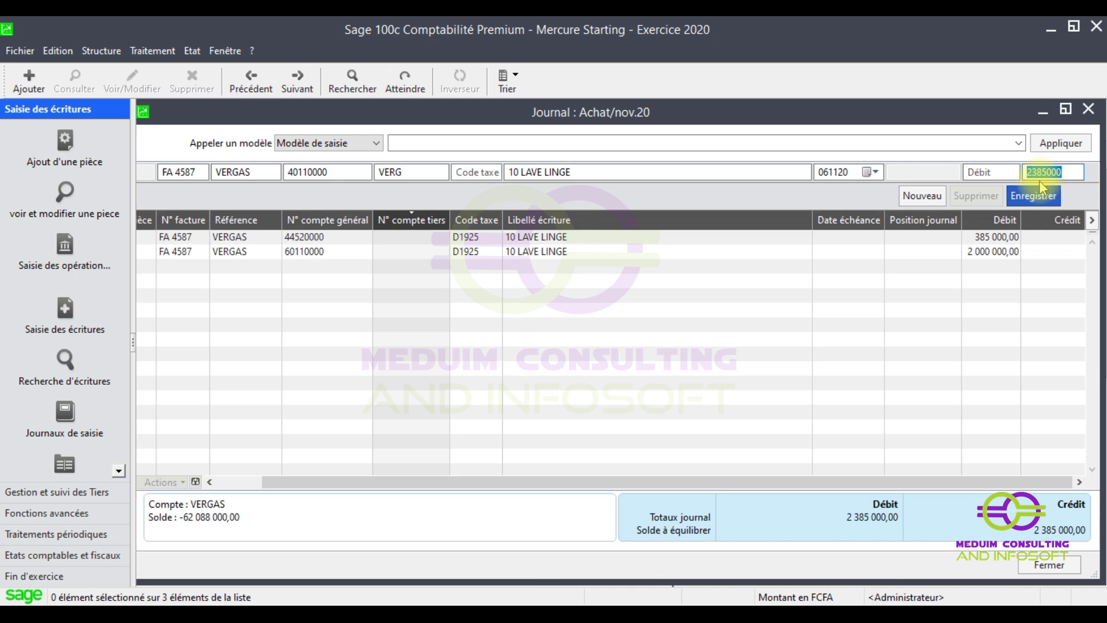